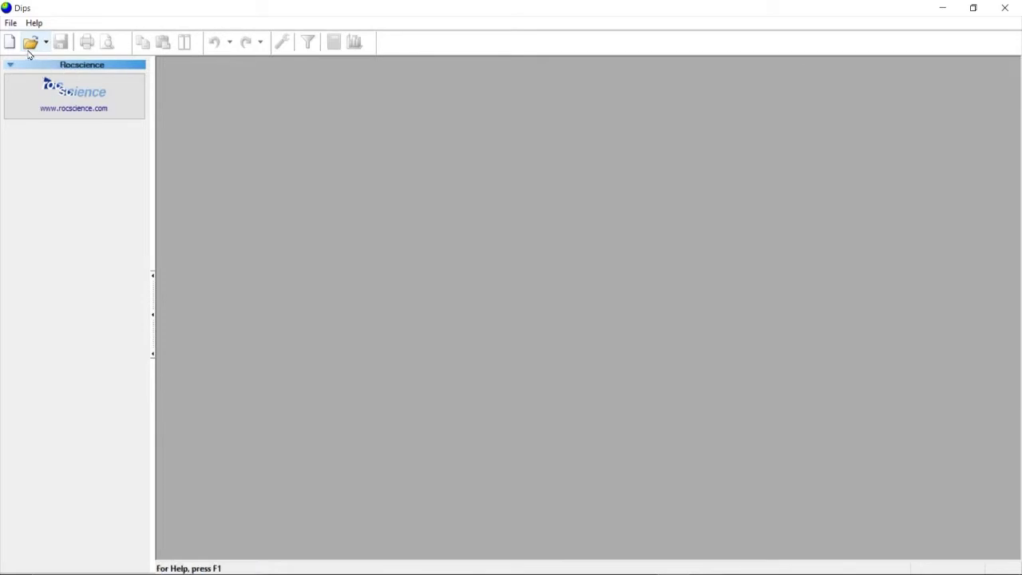
left_click(30, 44)
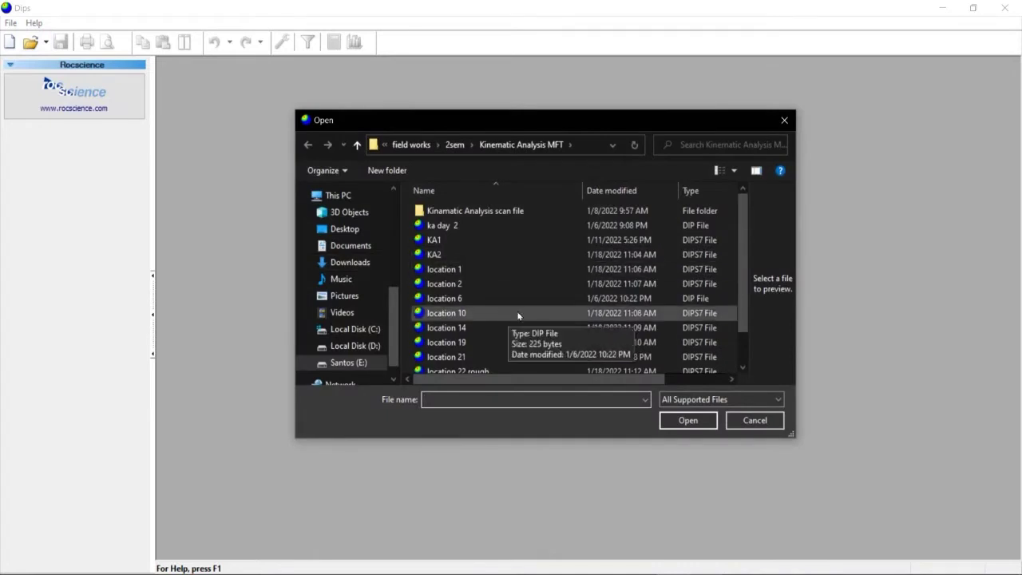
scroll(511, 277, "down", 1)
scroll(511, 276, "up", 1)
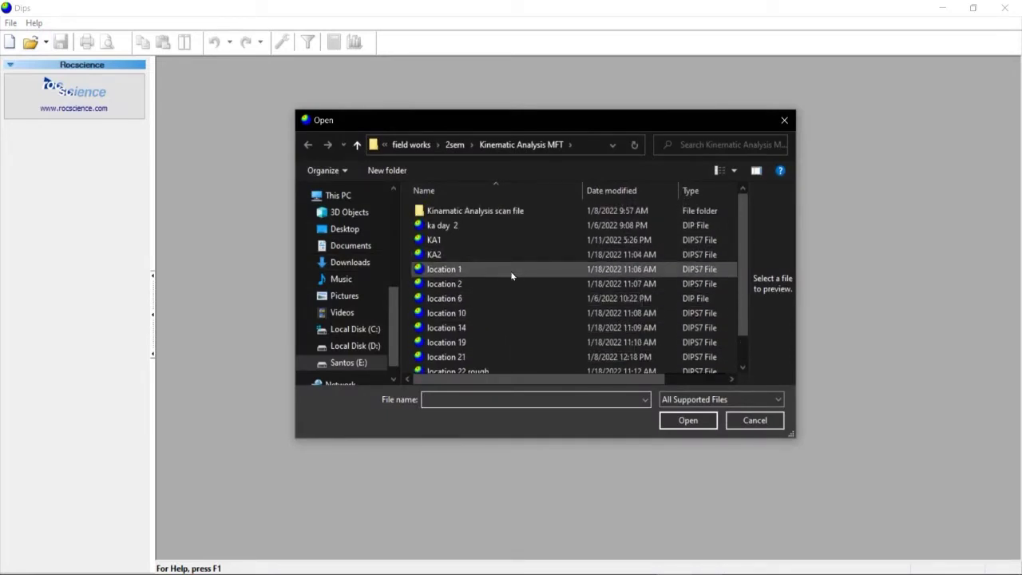
left_click(510, 271)
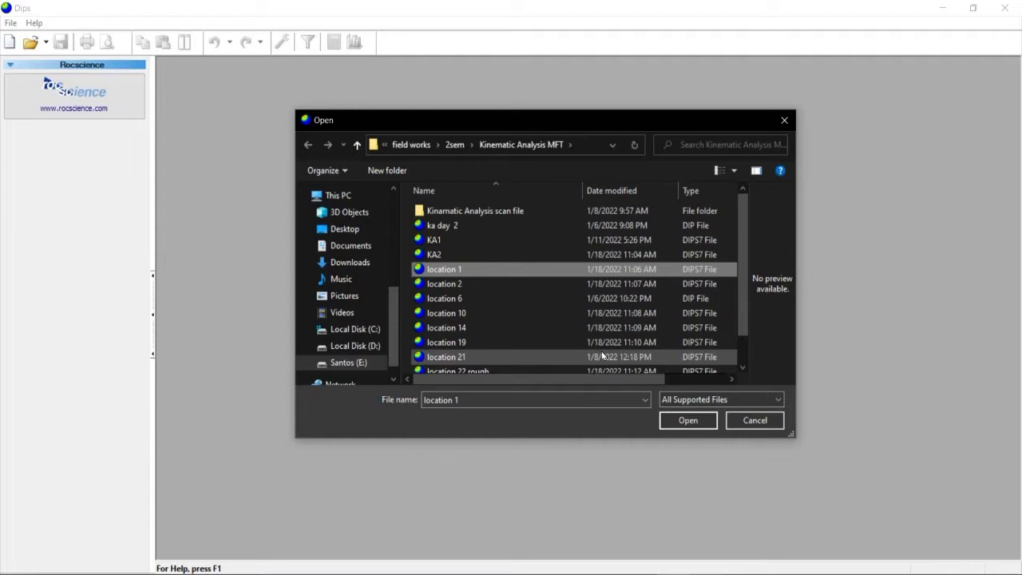
left_click(754, 420)
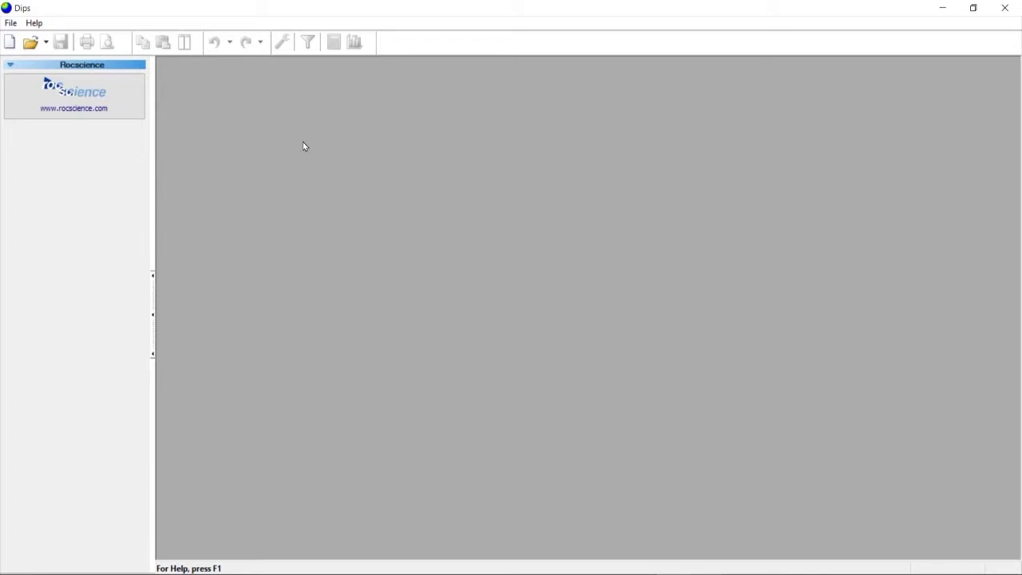
- Create a new blank document for entering dip and dip direction data
left_click(11, 43)
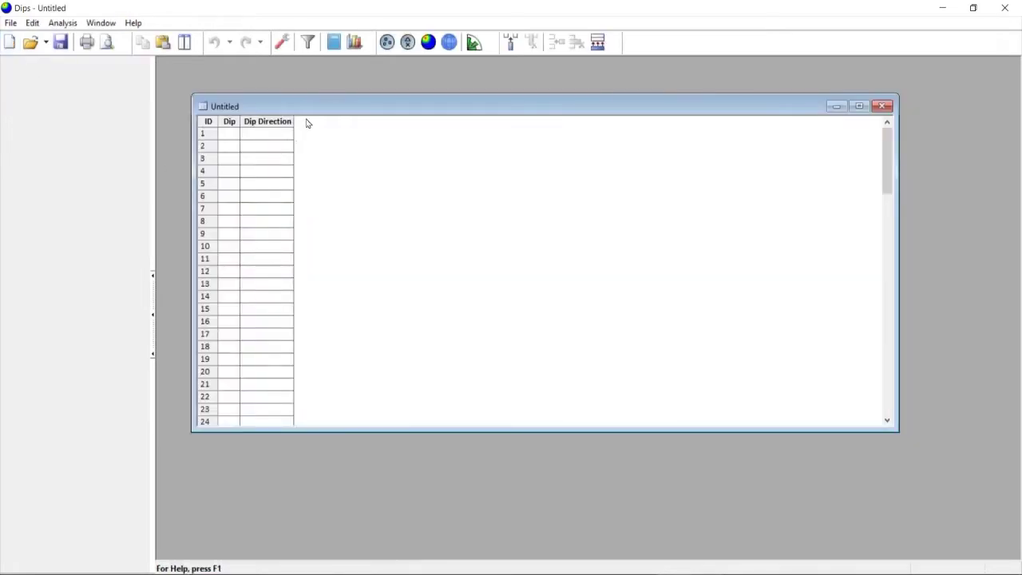
left_click_drag(336, 105, 347, 112)
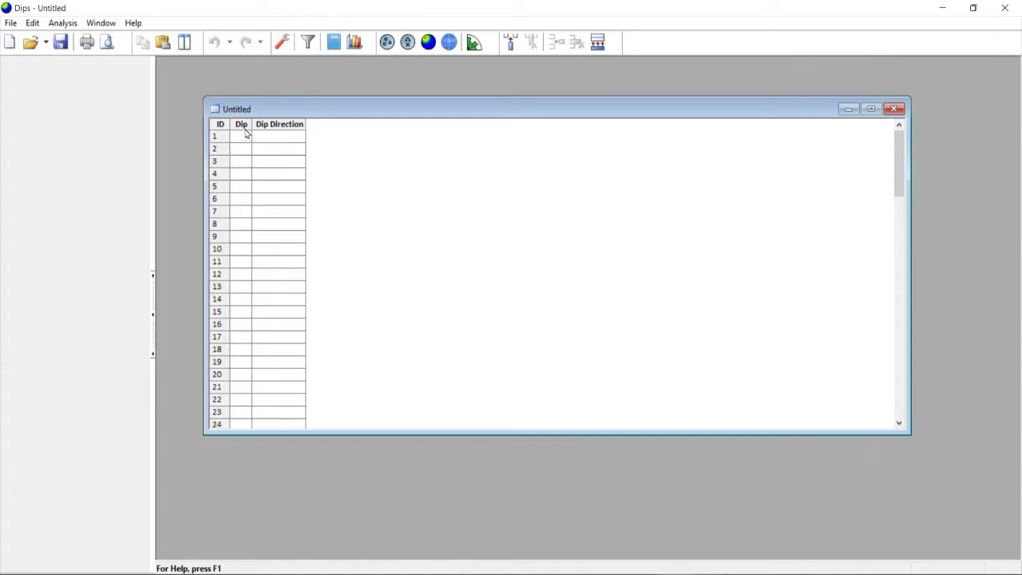
left_click(247, 136)
left_click_drag(302, 288, 235, 136)
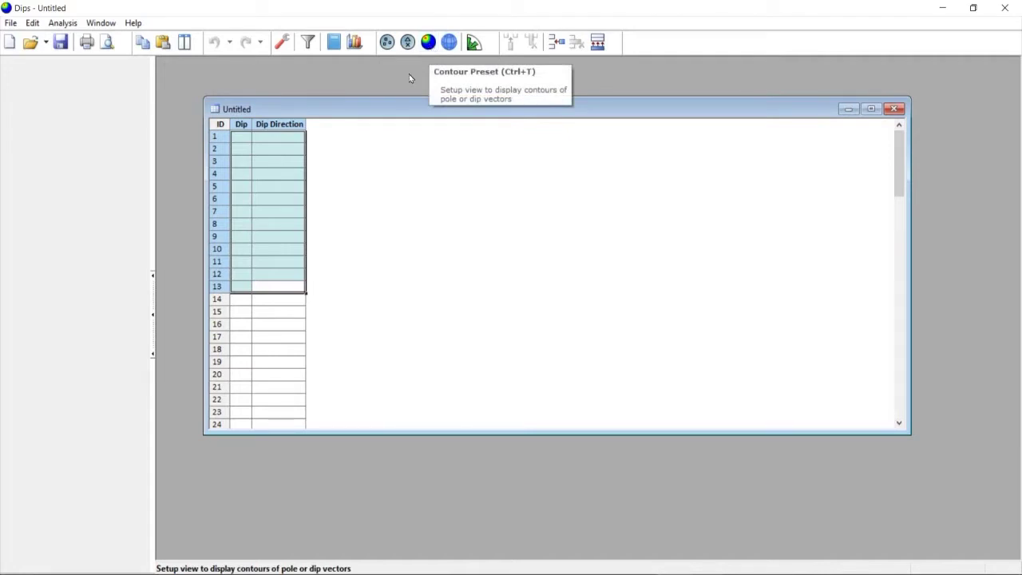
left_click(235, 140)
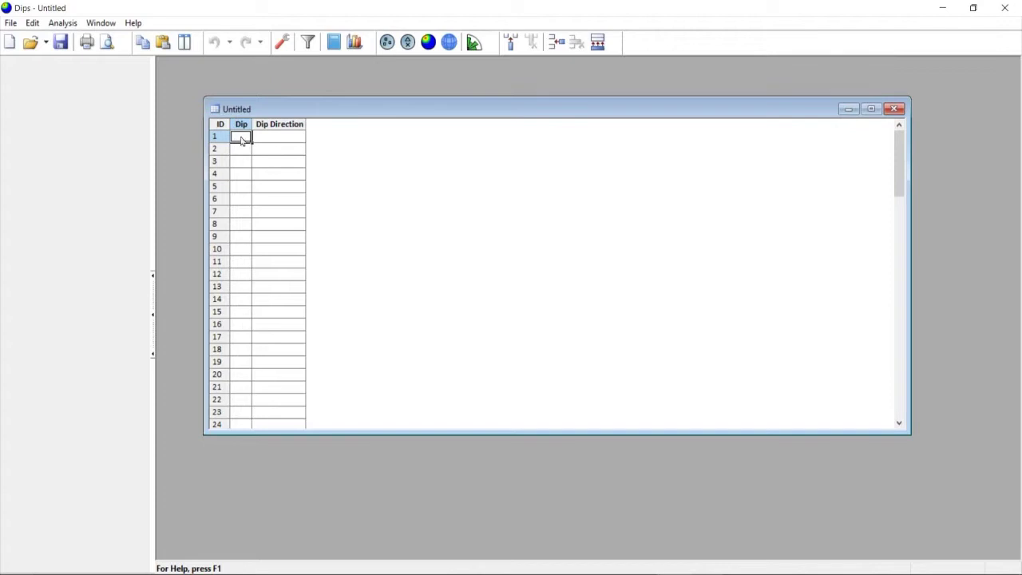
left_click_drag(279, 108, 262, 100)
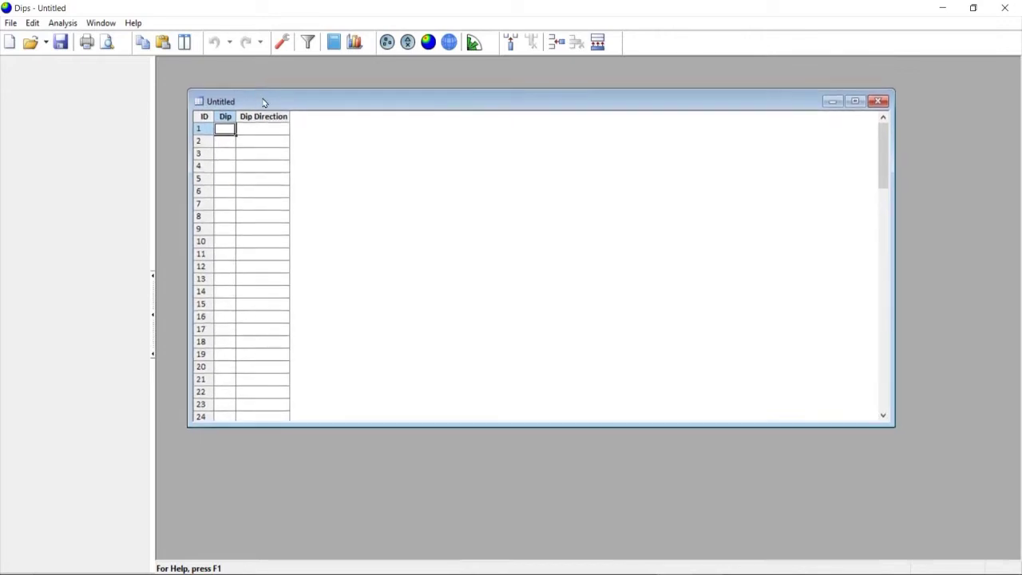
- Open a 3D plot of the blank document and switch it to a 2D stereonet plot
left_click(451, 45)
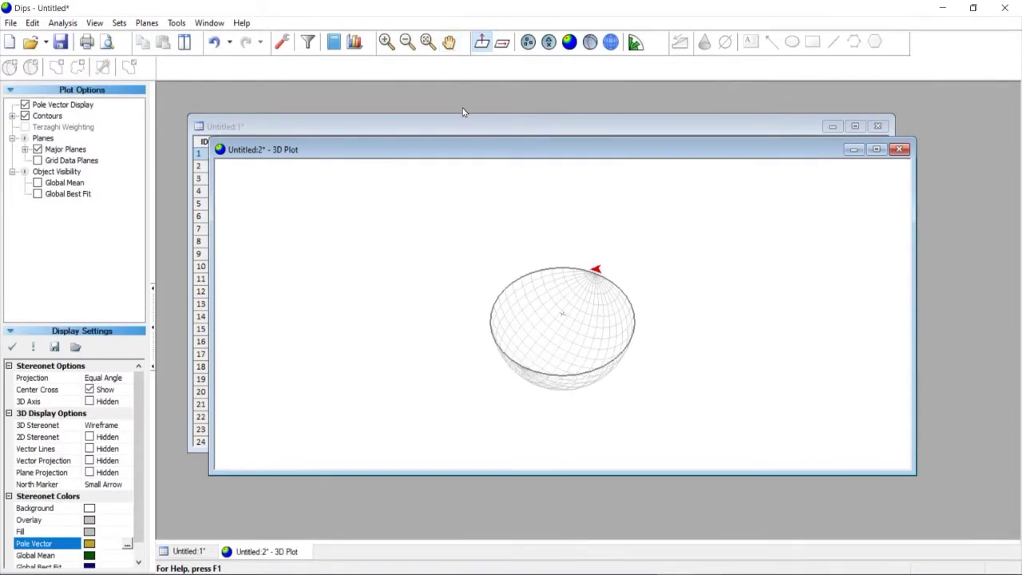
left_click_drag(465, 147, 464, 111)
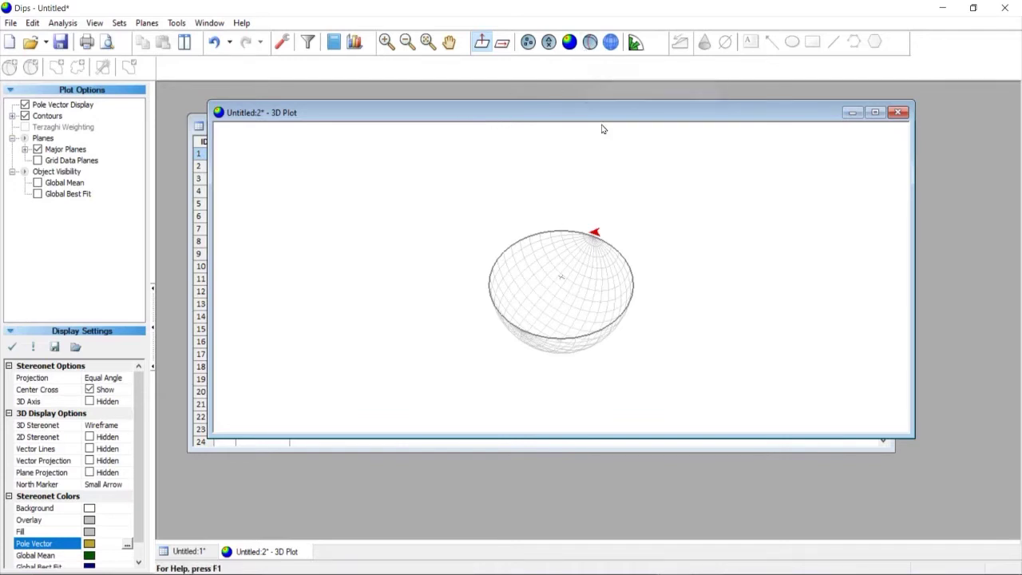
left_click(590, 46)
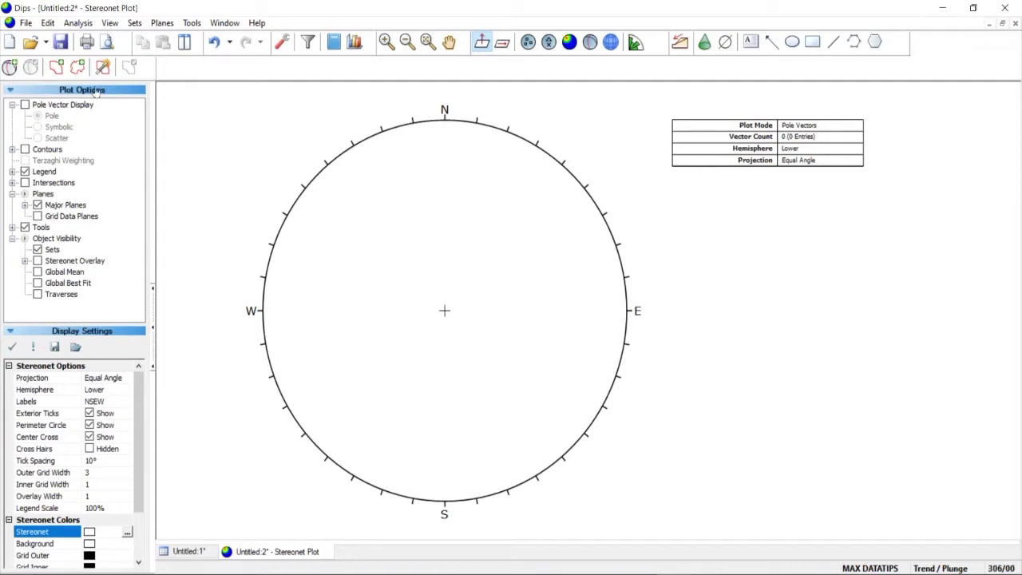
- Place a user plane at about trend/plunge 310/33 on the stereonet, label it "Foliation plane: 40°/10°" and colour it dark green
left_click(12, 70)
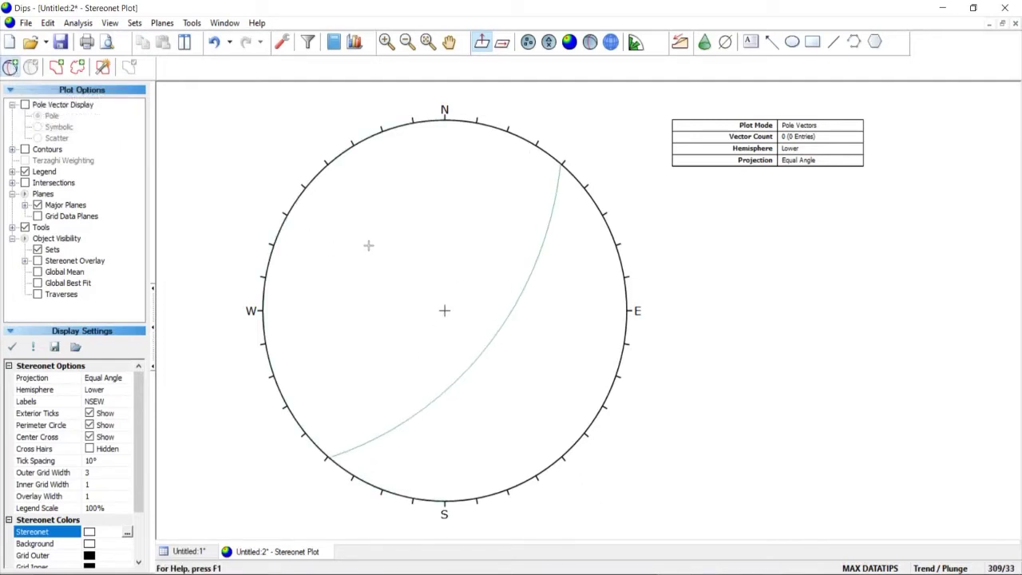
left_click(368, 244)
left_click(476, 241)
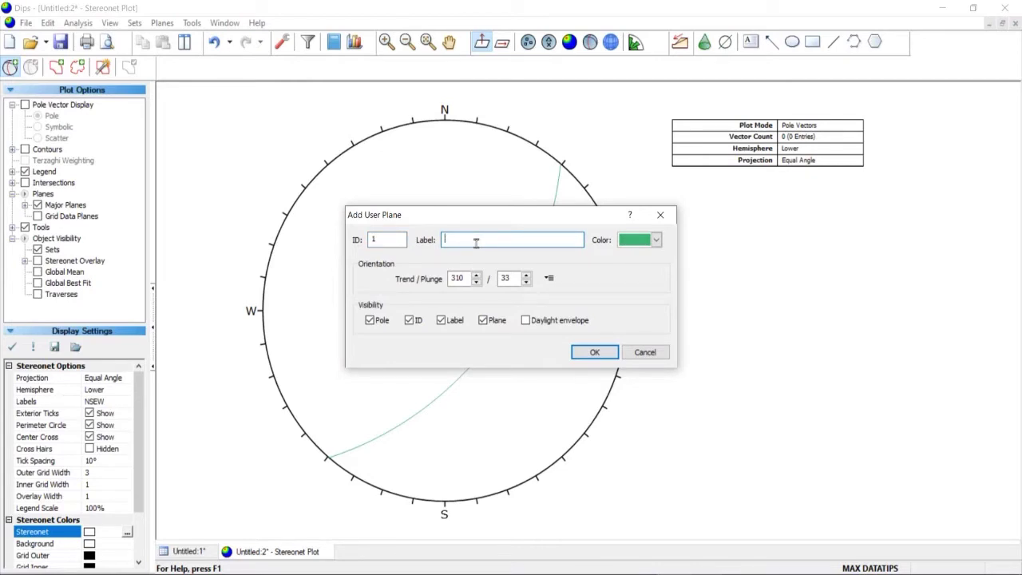
type("Foliation plane:")
type("40°/10°")
left_click(656, 241)
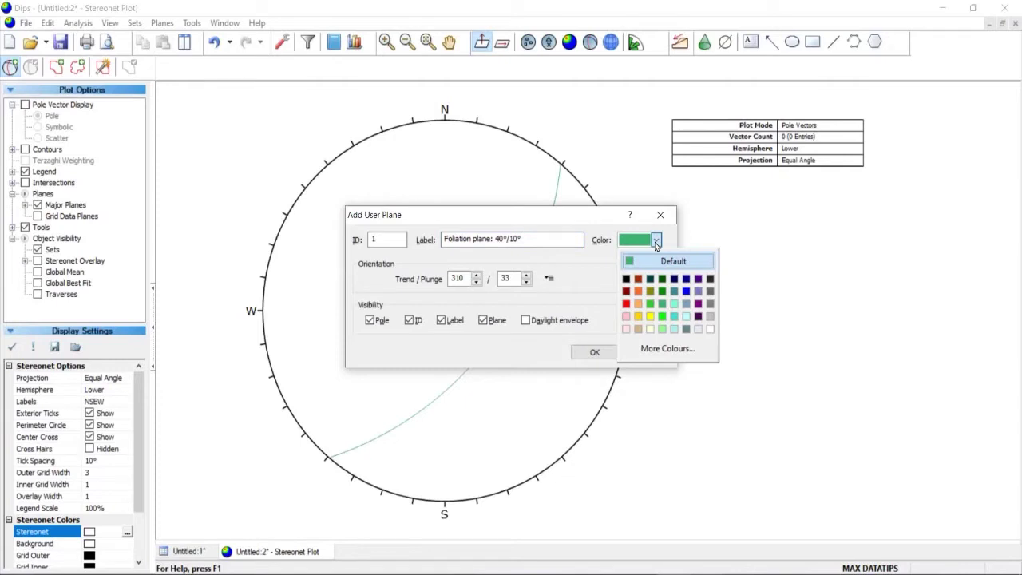
left_click(673, 279)
left_click(655, 239)
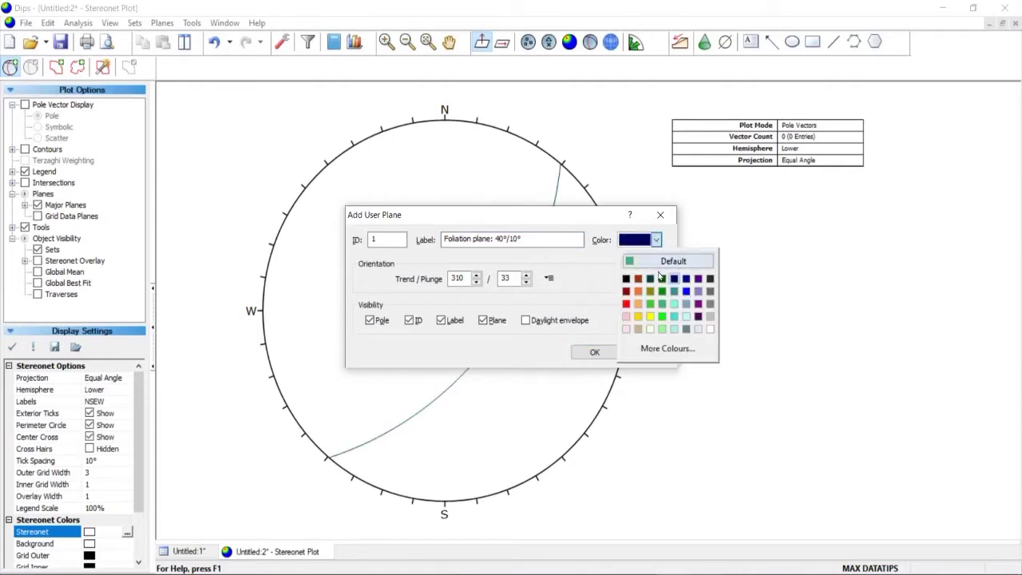
left_click(665, 285)
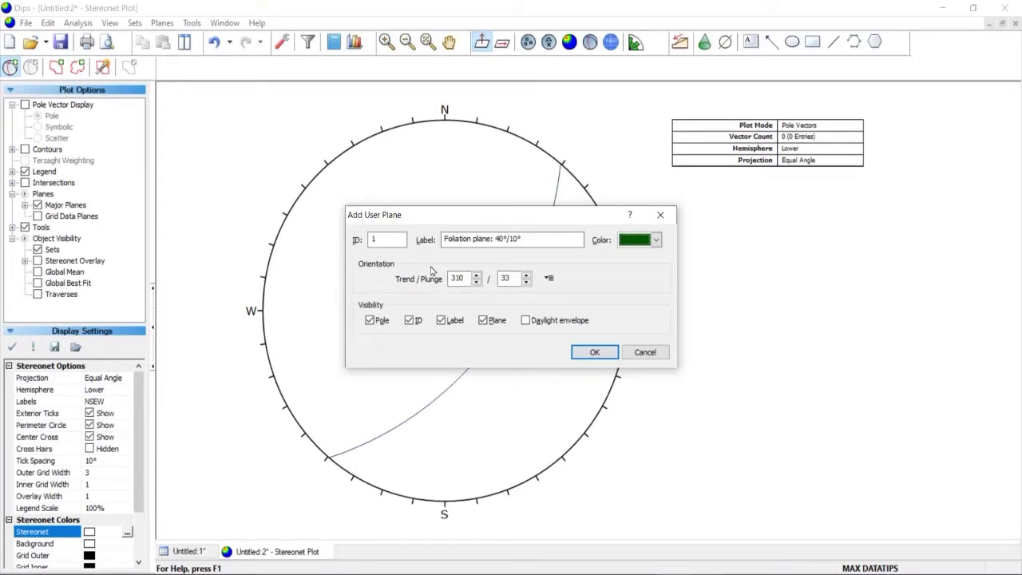
- Switch the foliation plane's orientation format to Dip / Dip Direction and set it to 10 / 40
left_click(548, 280)
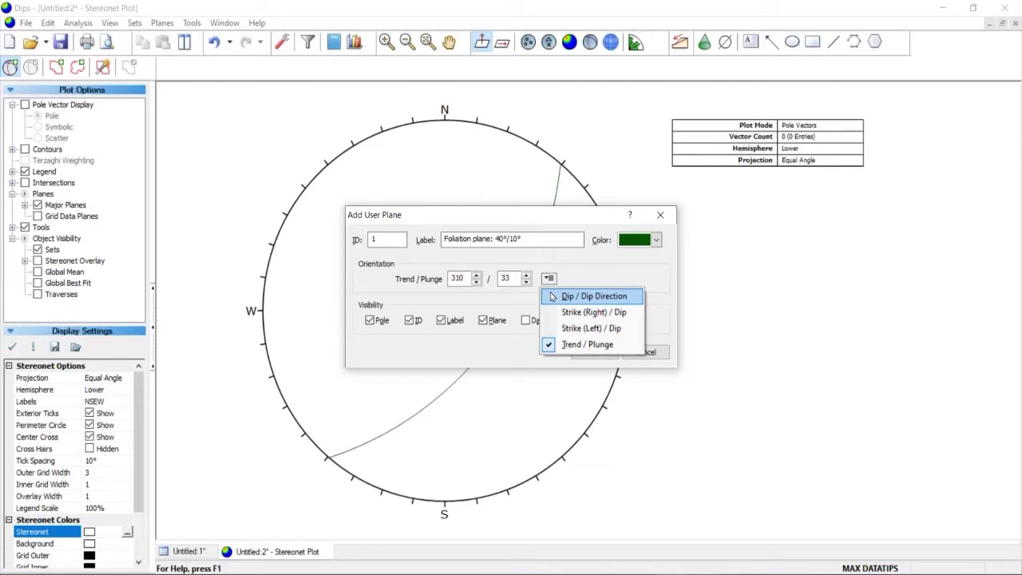
left_click(551, 297)
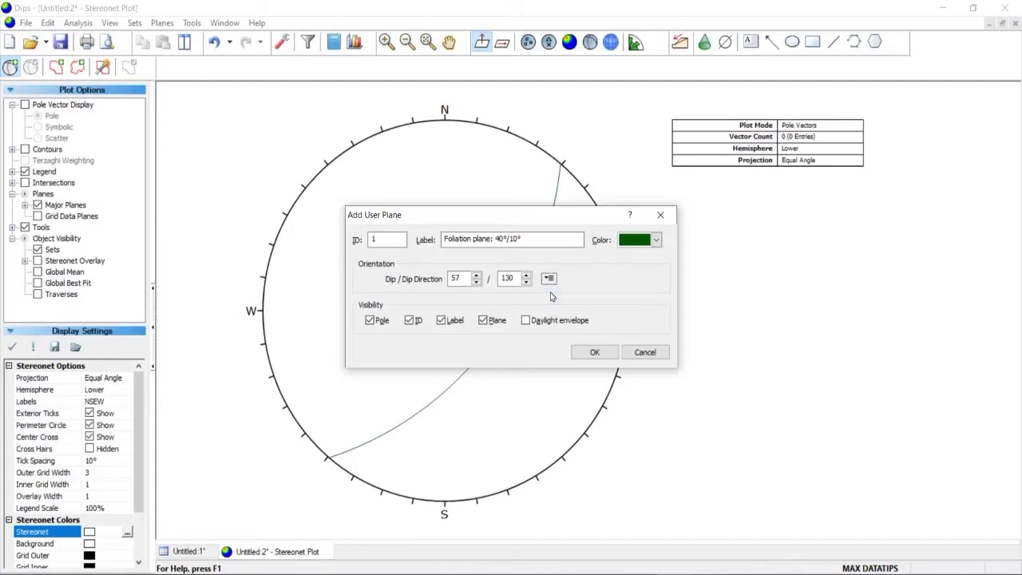
double_click(455, 281)
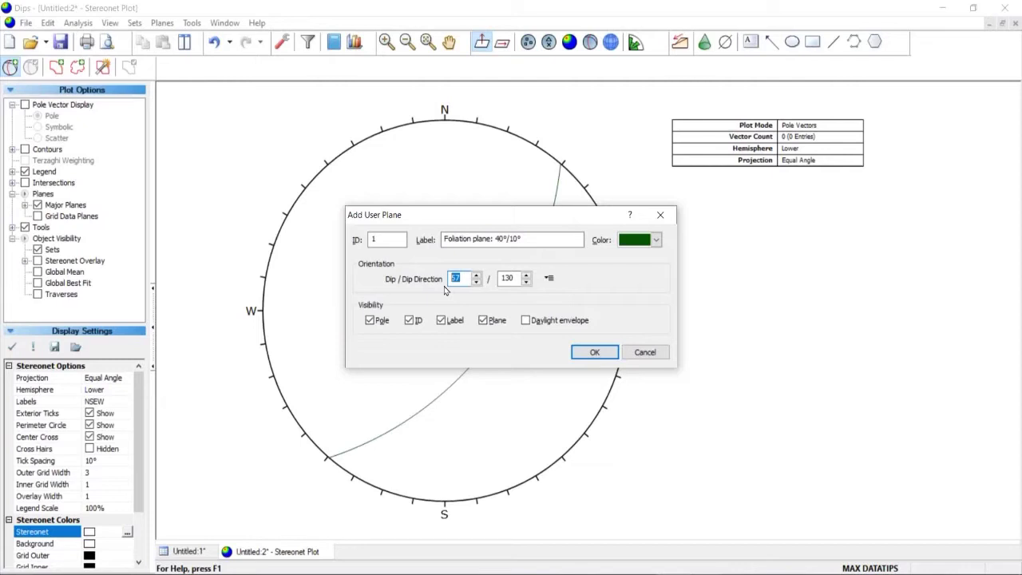
type("10")
key("Tab")
type("40")
- Hide the foliation plane's pole and ID, and add the plane to the stereonet
left_click(370, 321)
left_click(408, 320)
left_click(594, 352)
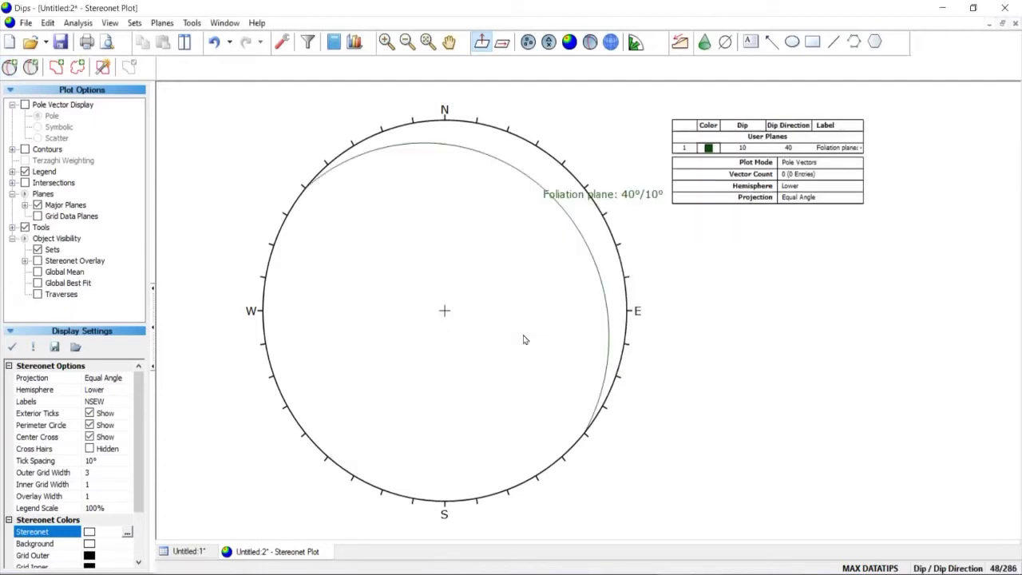
- Add a dark blue user plane labelled "joint 1: 032°/74°" at about dip/dip direction 60/127
left_click(10, 67)
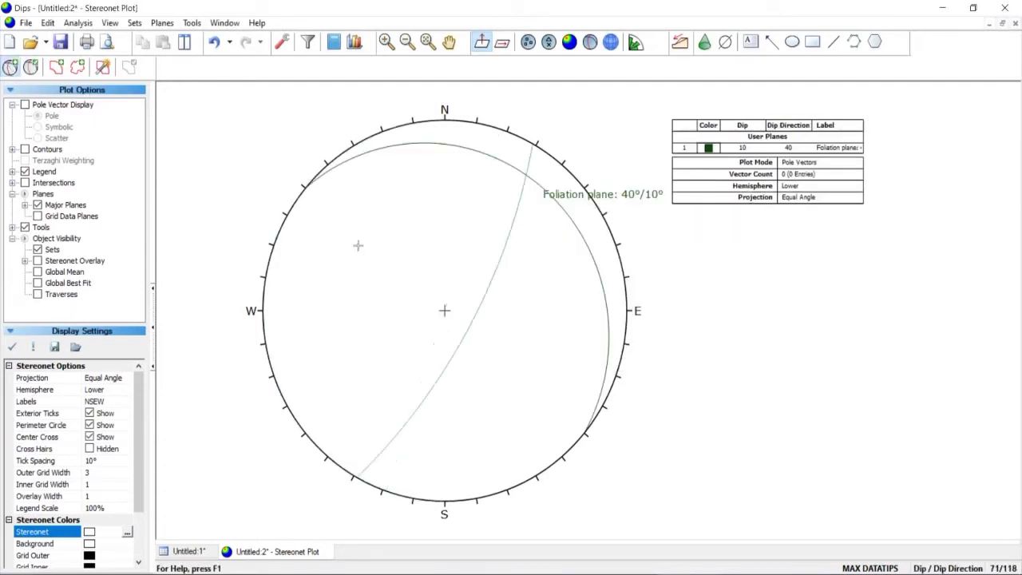
left_click(358, 248)
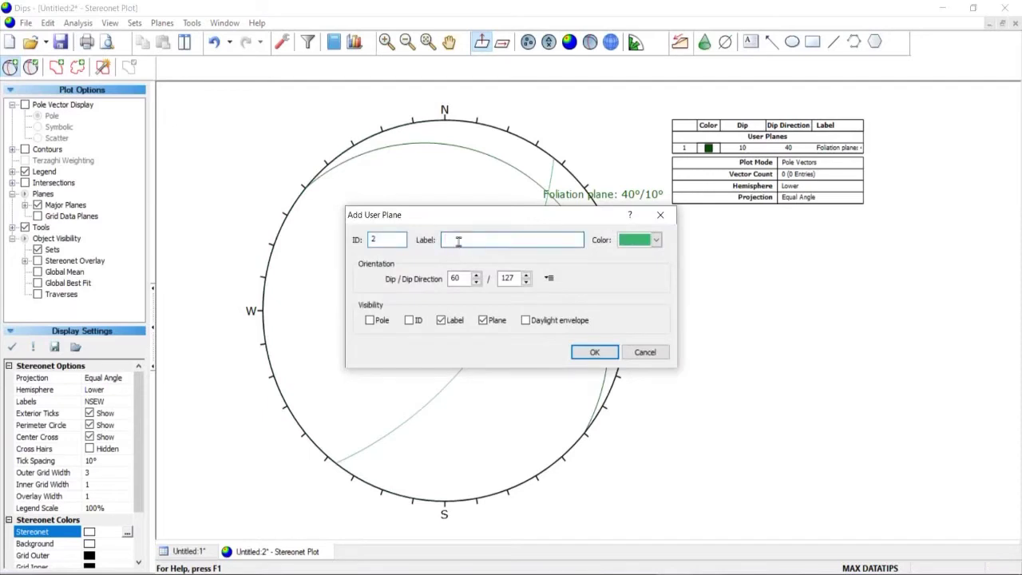
type("joint 1: 032°/74°")
left_click(655, 242)
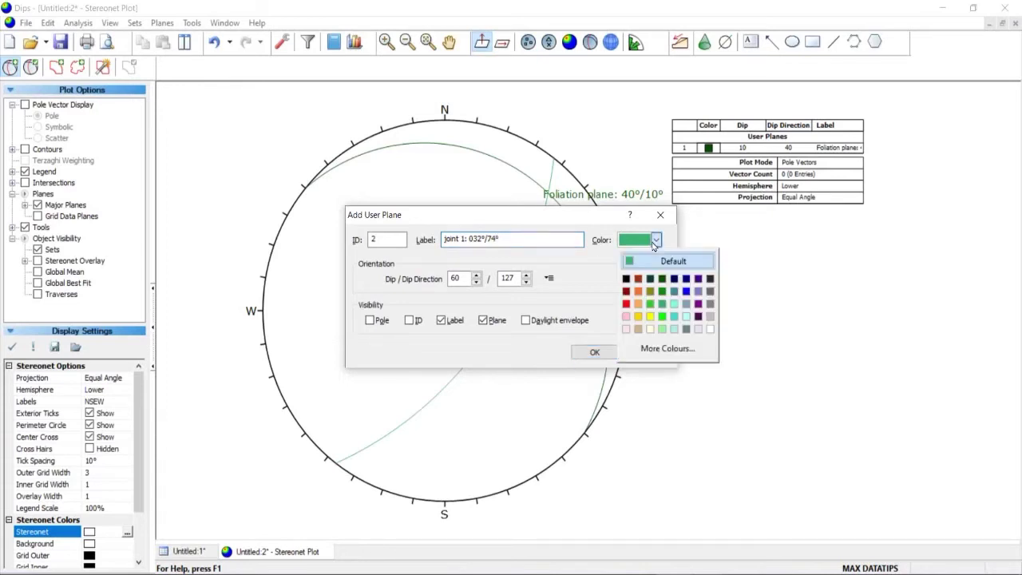
left_click(685, 279)
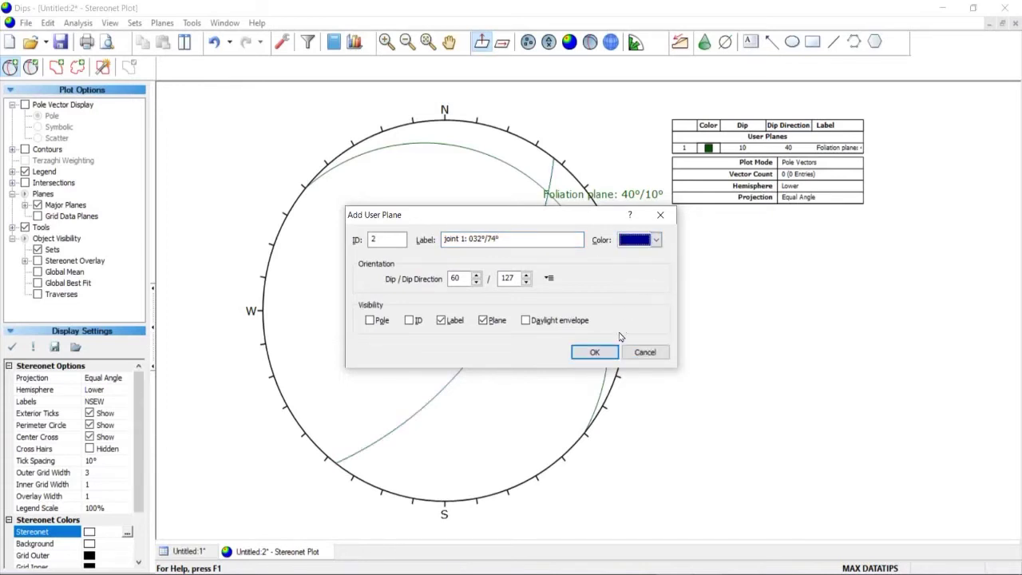
left_click(594, 352)
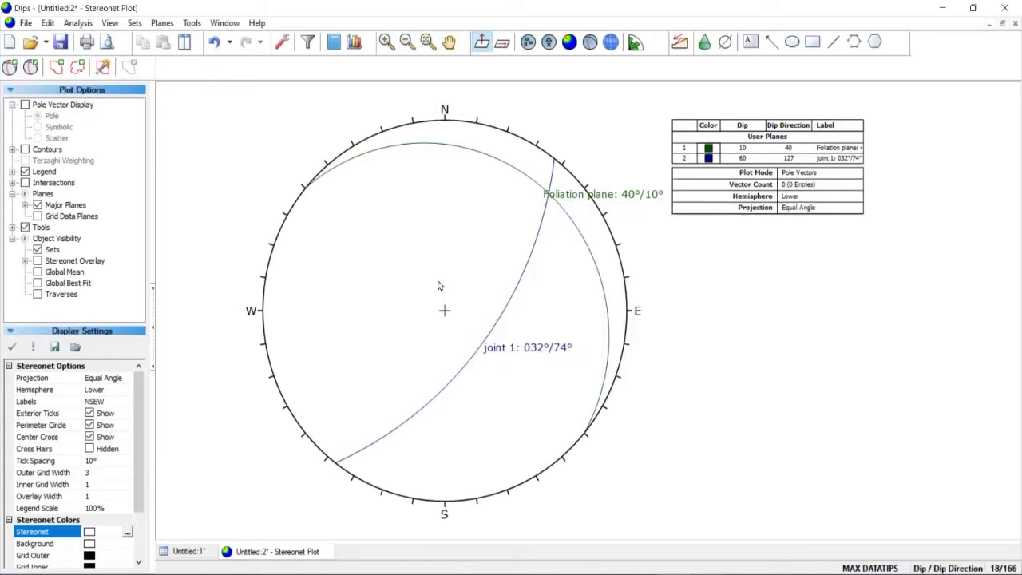
- Place a third user plane at about dip/dip direction 60/110 and label it "Joint 2: 080°/46°"
left_click(9, 66)
left_click(347, 278)
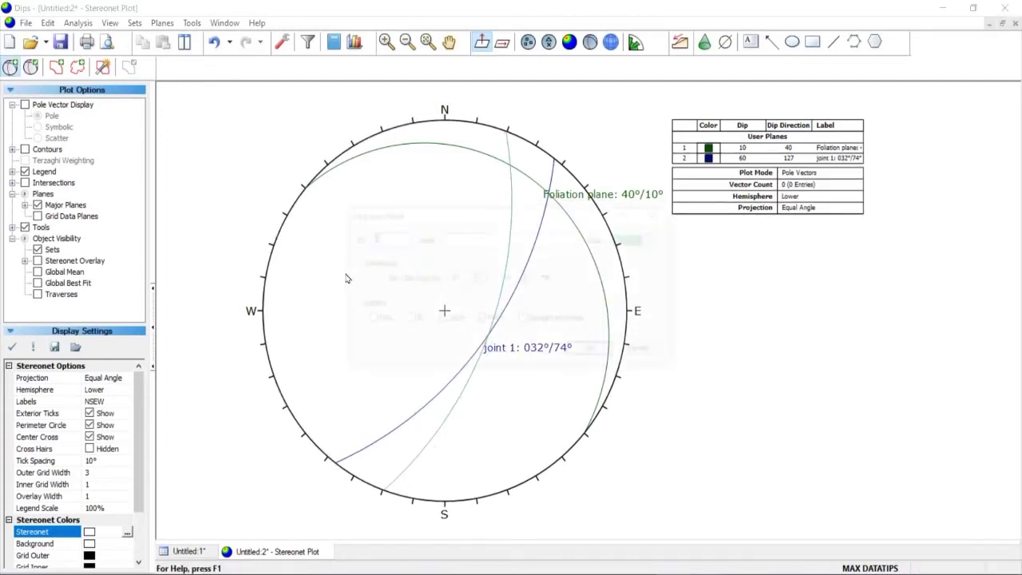
left_click(475, 237)
type("Joint ")
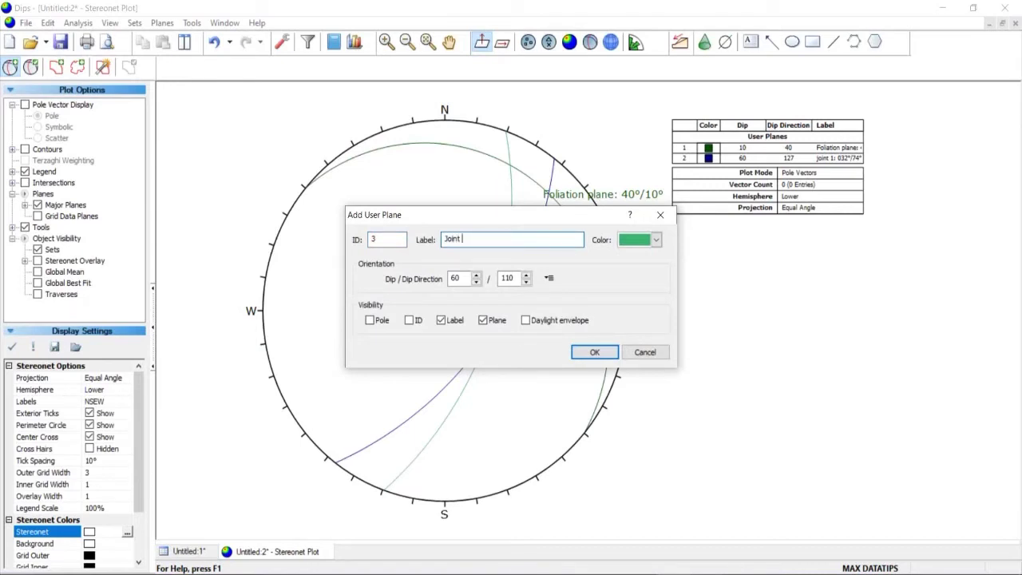
type("2: 080°/46°")
- Set the Joint 2 plane's dip to 46 and dip direction to 80, colour it brown, and add it to the stereonet
double_click(456, 278)
type("4")
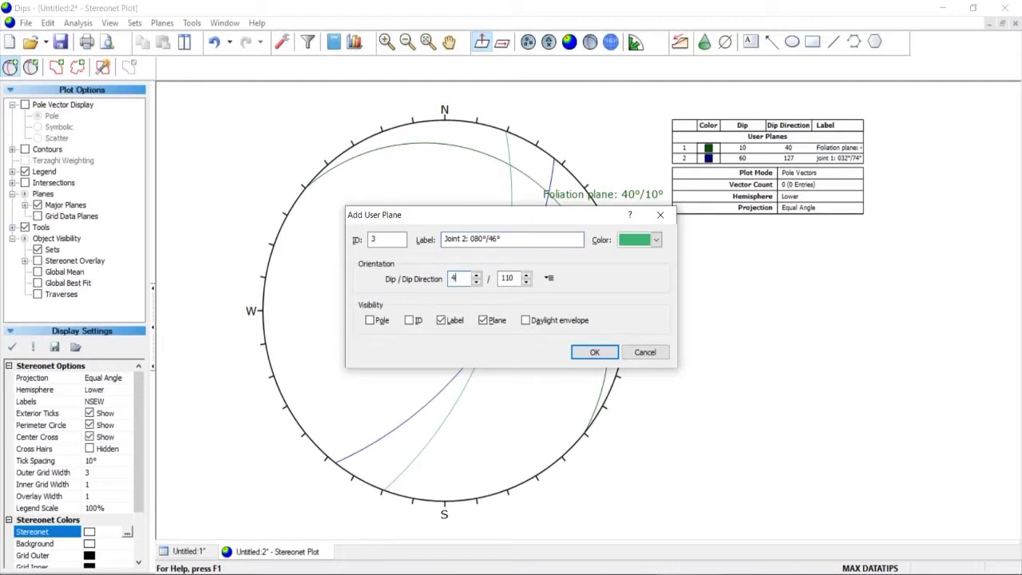
type("6")
double_click(509, 278)
type("80")
left_click(653, 243)
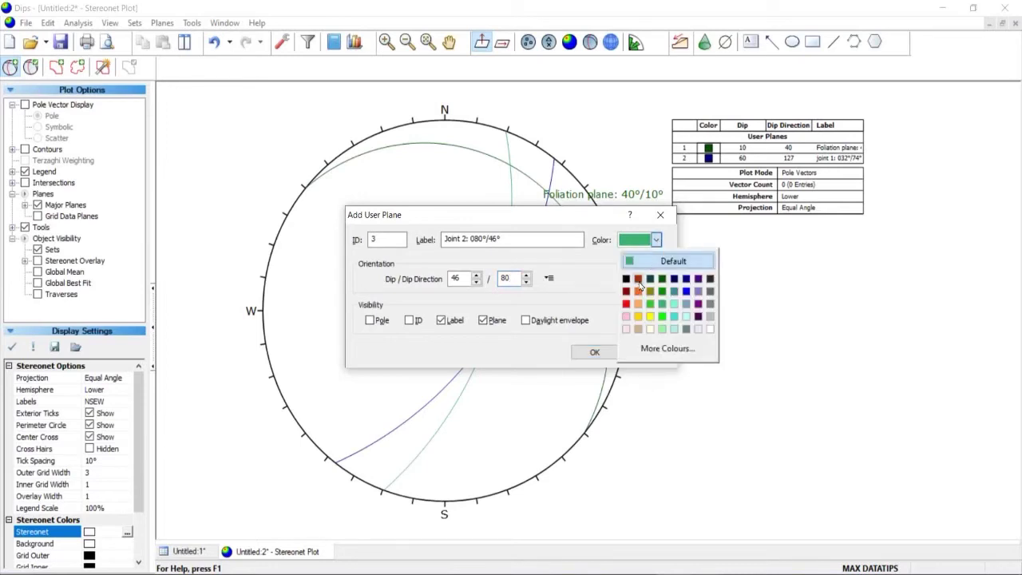
left_click(639, 281)
left_click(595, 352)
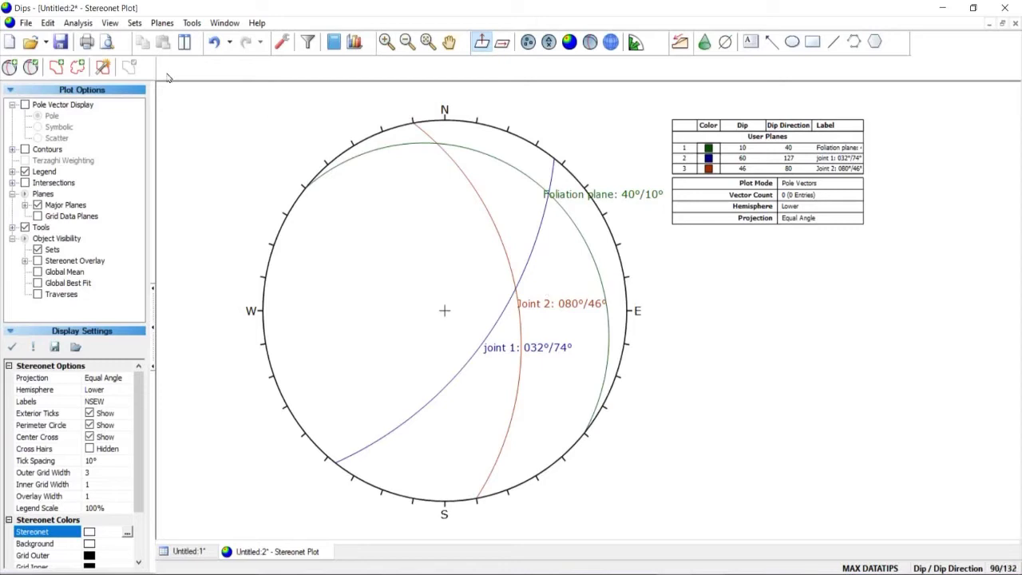
- Place a fourth user plane at about dip/dip direction 34/152, label it "Hill slope: 180°/72°" and colour it red
left_click(9, 69)
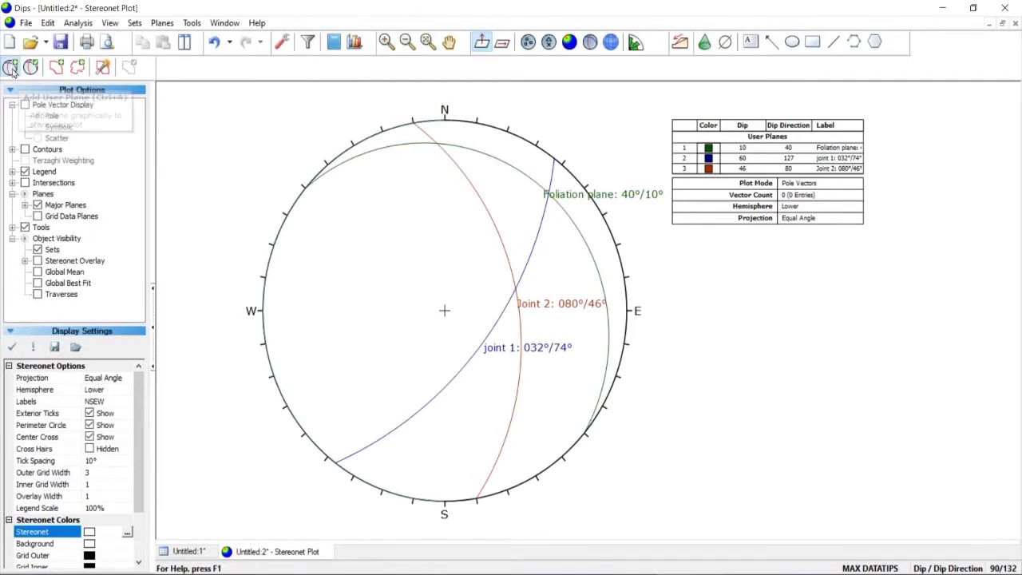
left_click(419, 263)
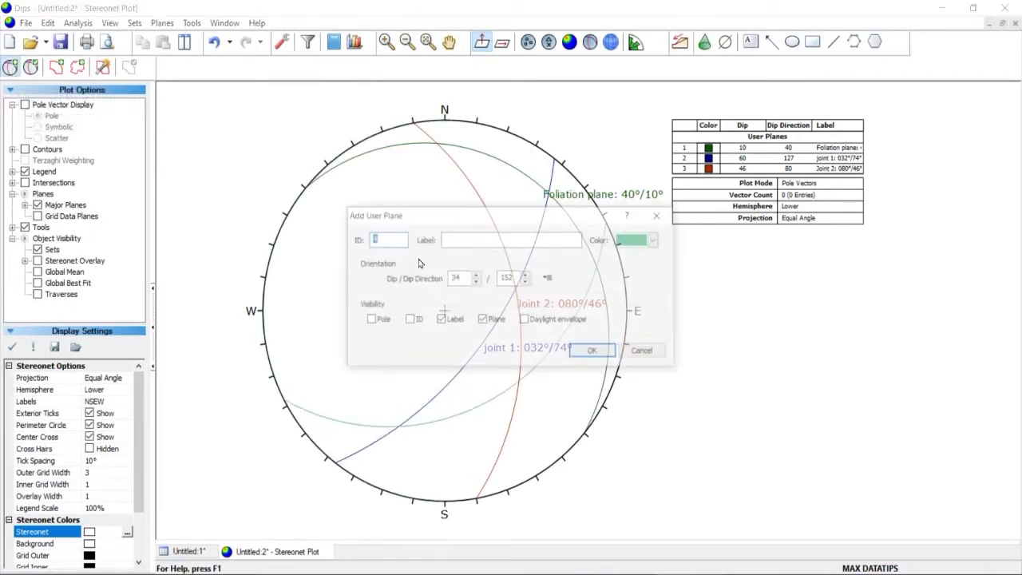
left_click(480, 240)
type("Hill s")
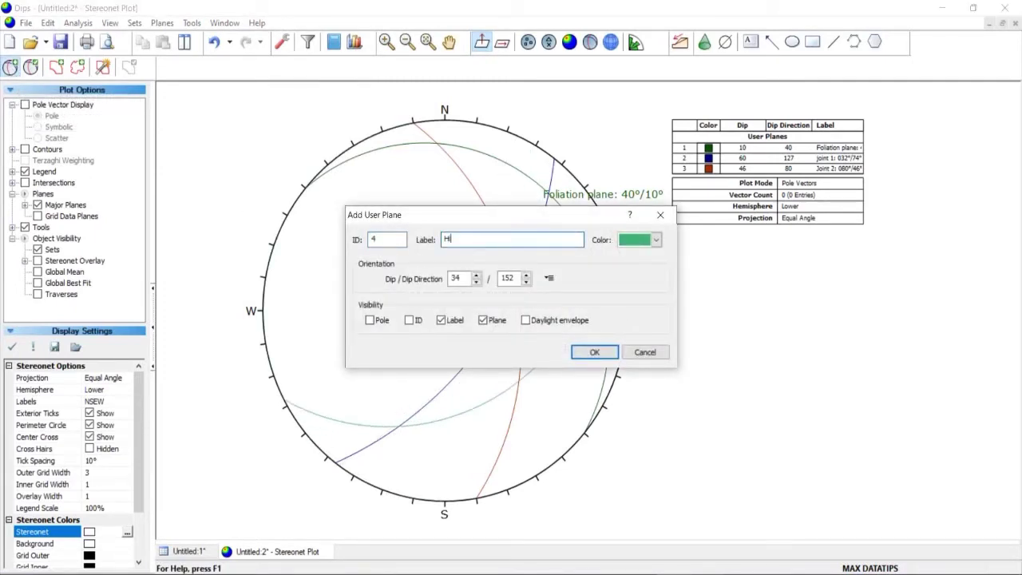
type("lope: 180°/72°")
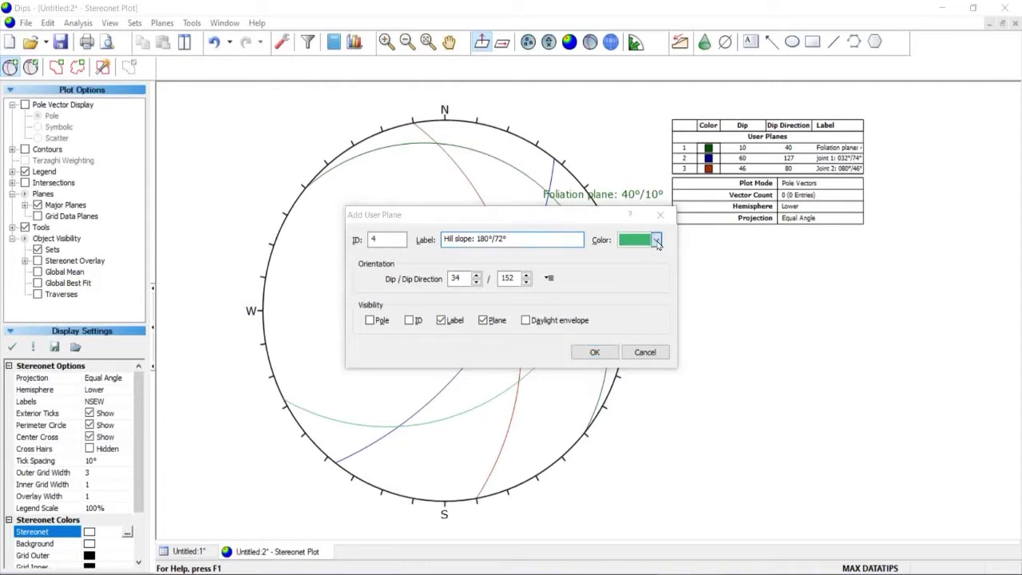
left_click(656, 239)
left_click(630, 306)
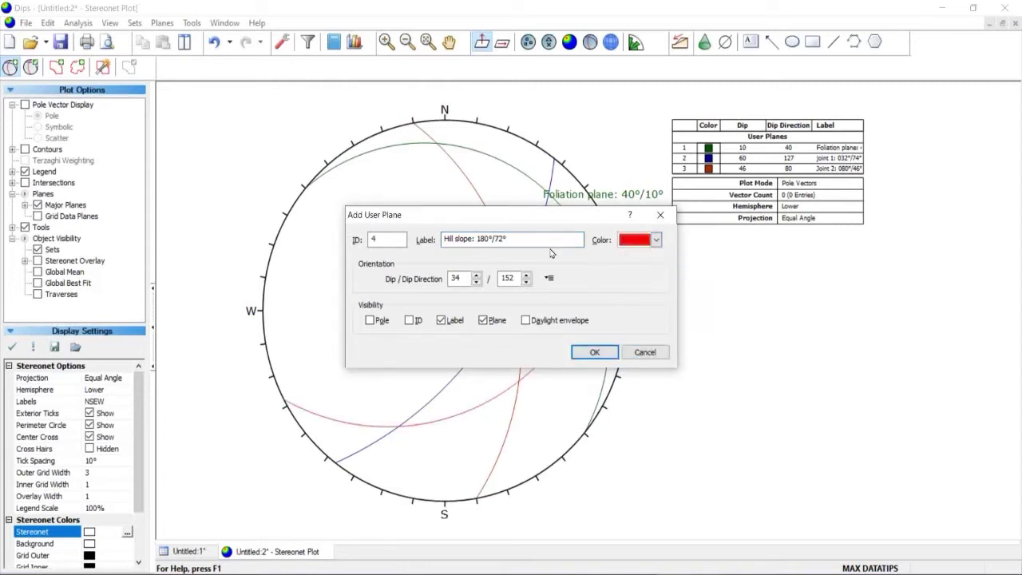
- Set the hill slope plane's dip to 72 and dip direction to 180, and add it to the stereonet
double_click(456, 278)
type("72")
double_click(510, 279)
type("180")
left_click(595, 353)
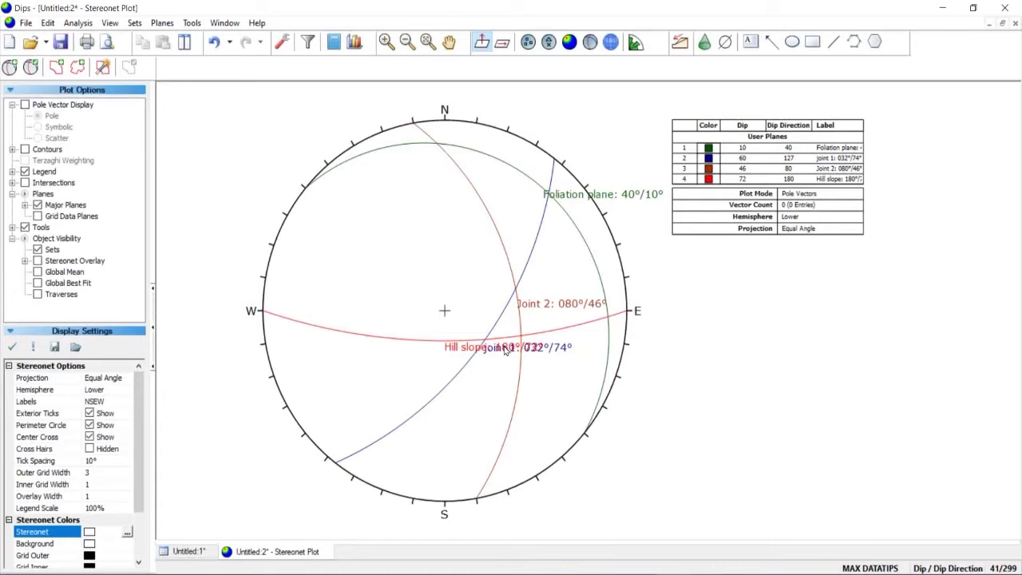
- Edit the existing user planes to hide the label of the hill slope plane
left_click(29, 70)
left_click_drag(509, 174, 797, 126)
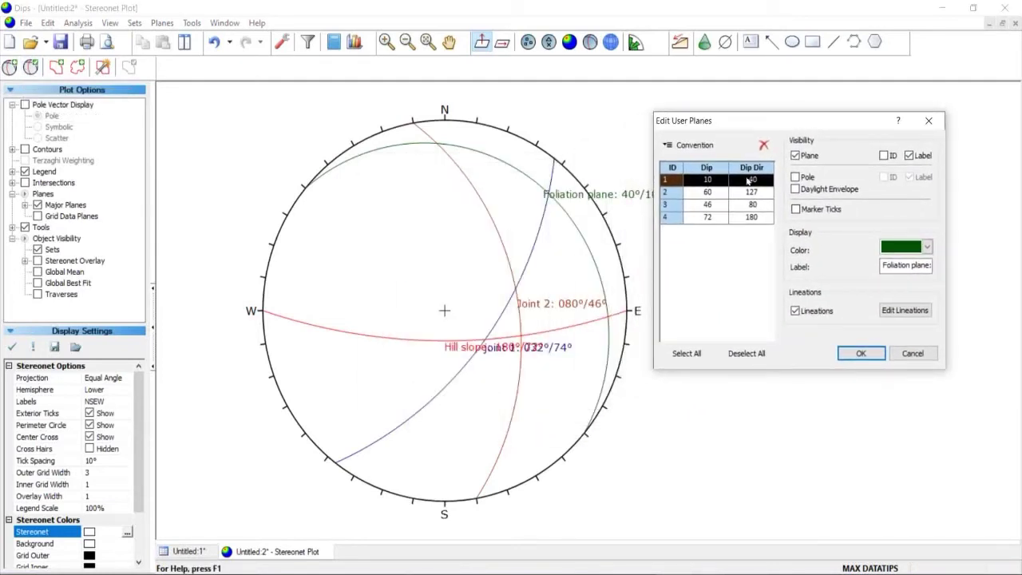
left_click(673, 217)
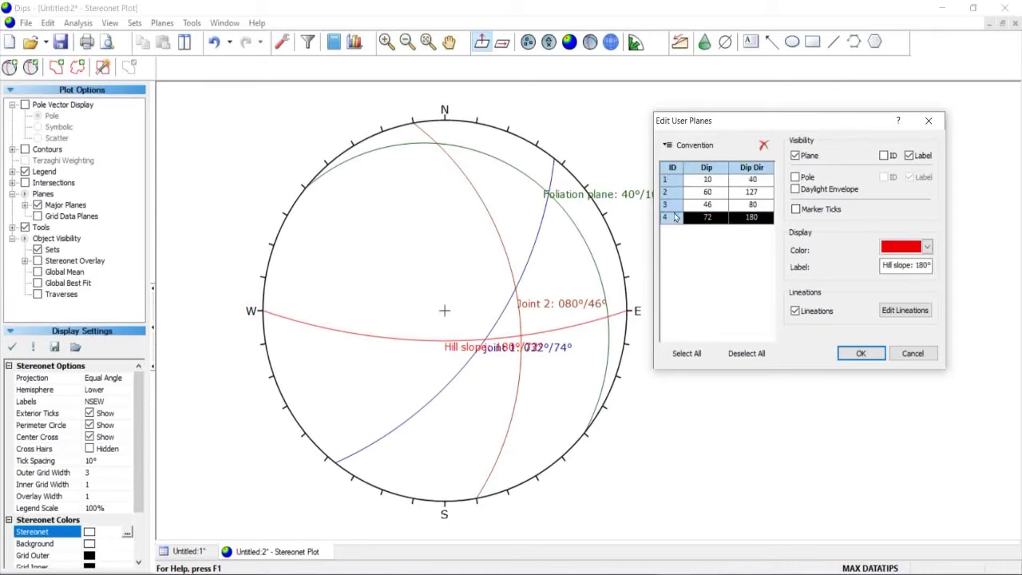
left_click(674, 204)
left_click(674, 193)
left_click(675, 181)
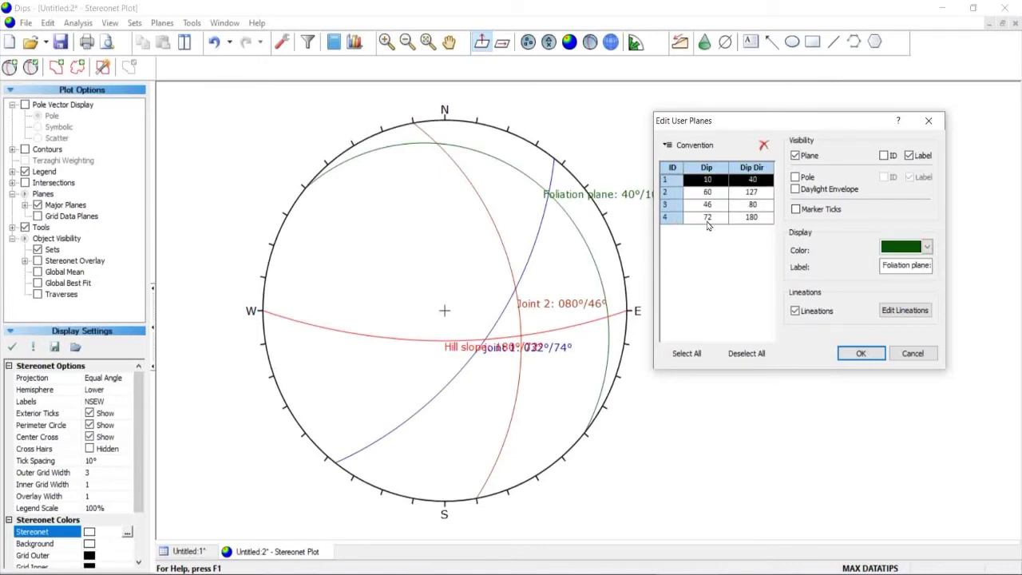
left_click(665, 218)
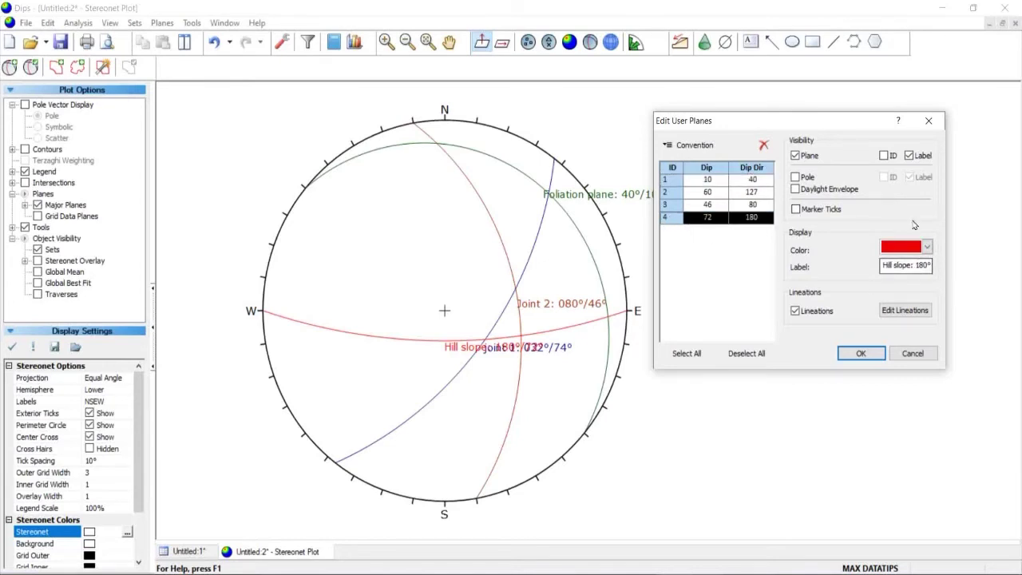
left_click(908, 156)
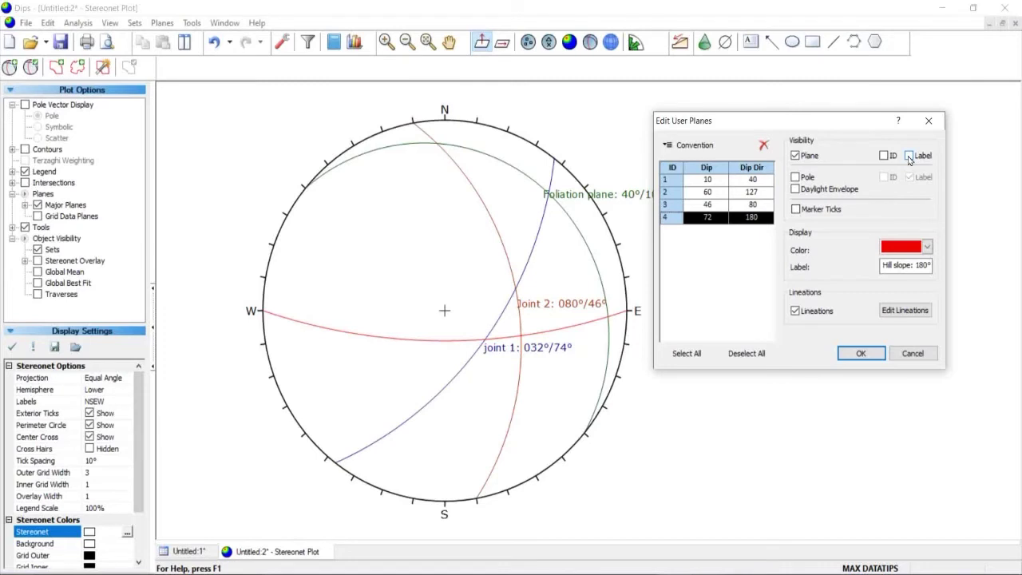
left_click(861, 352)
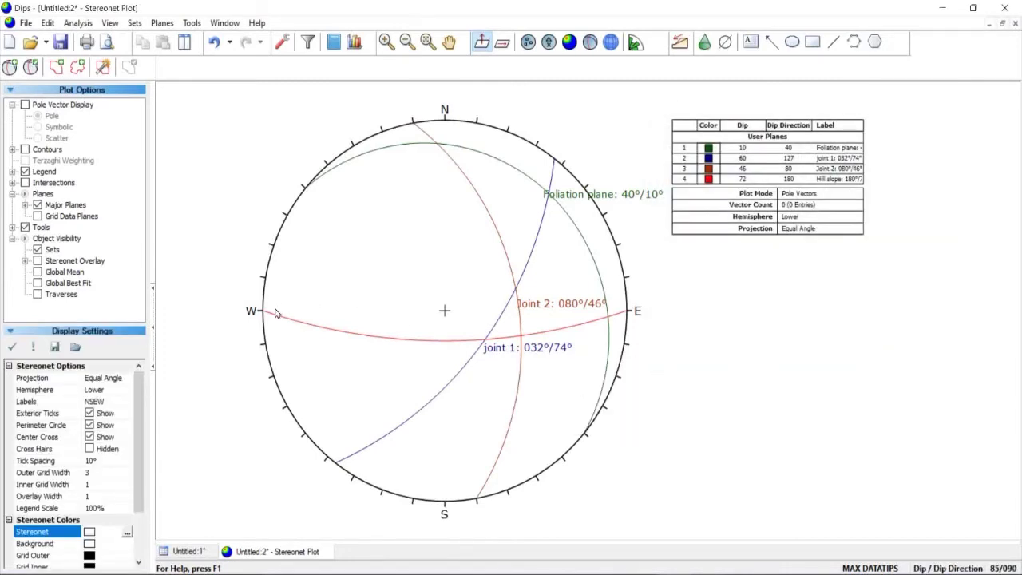
- Add a red text annotation "Hill Slope: 180°/46°" near the western part of the hill slope curve, without background fill or border
mouse_move(277, 314)
left_click(751, 48)
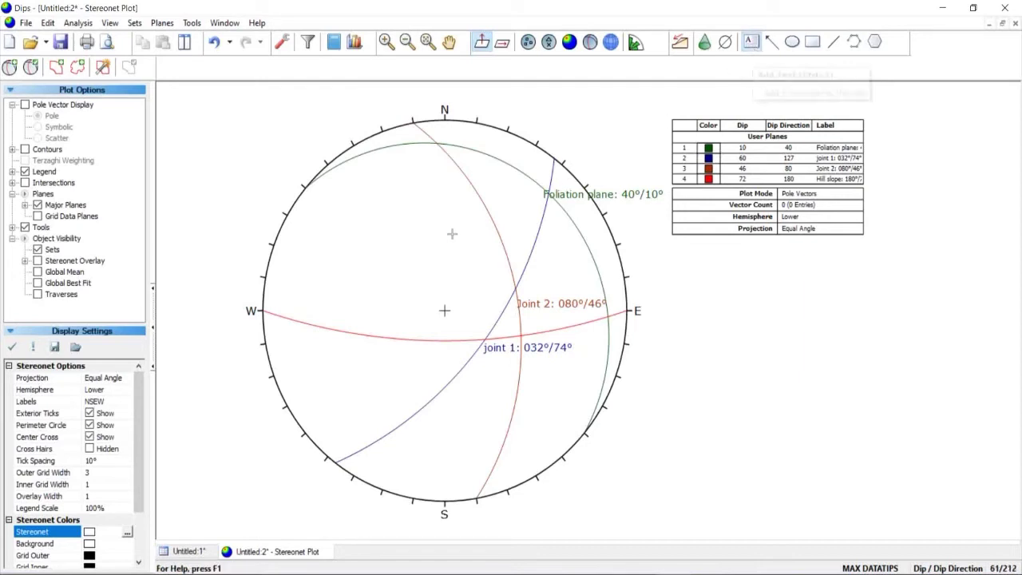
left_click(318, 318)
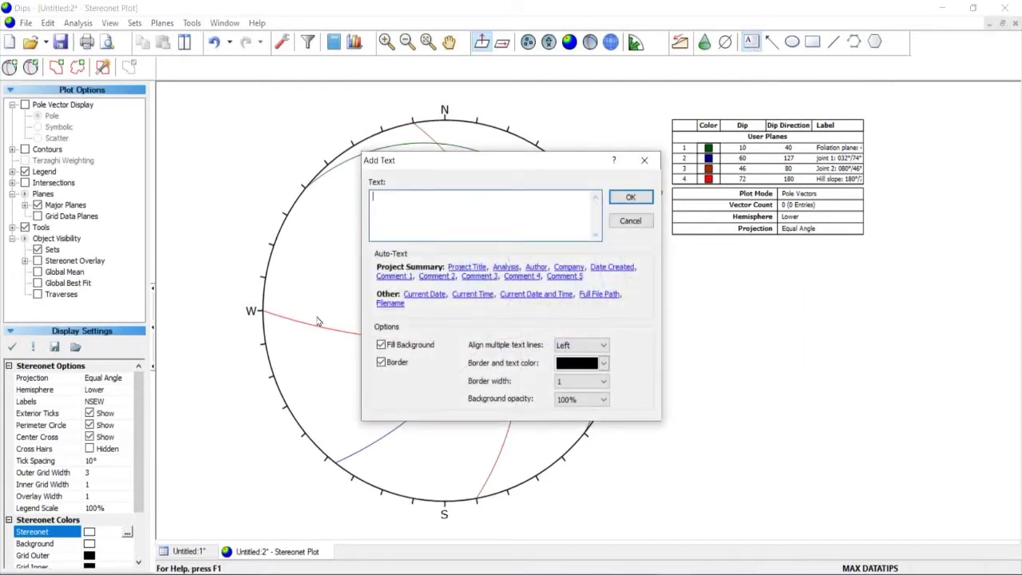
type("Hill Slope: 180°/46°")
left_click(381, 344)
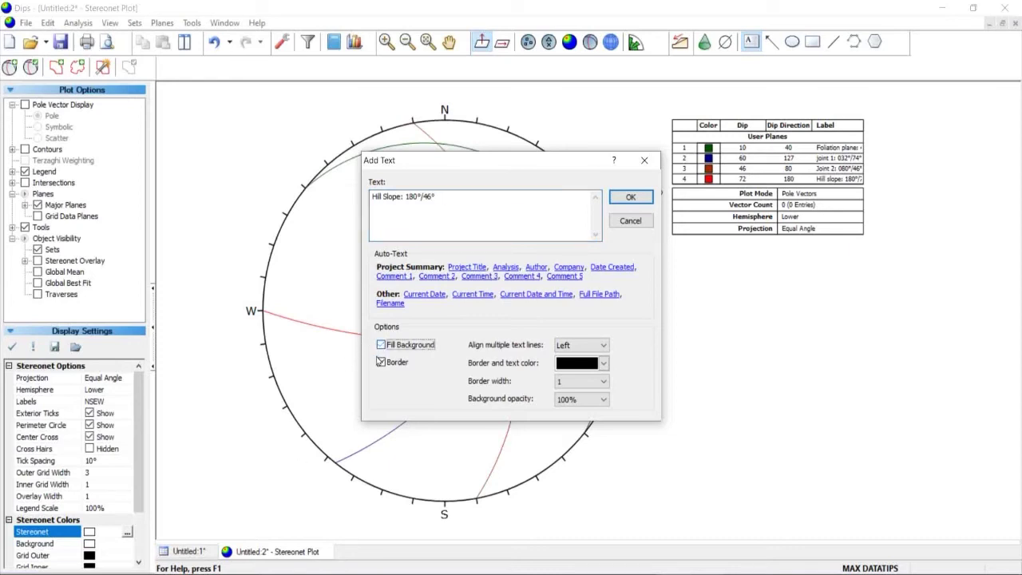
left_click(381, 362)
left_click(603, 364)
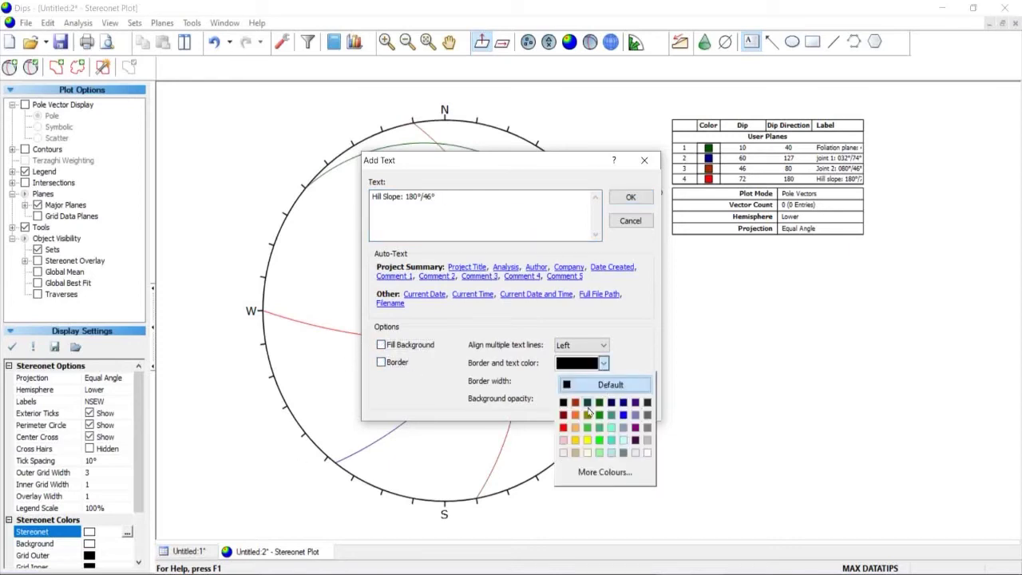
left_click(563, 428)
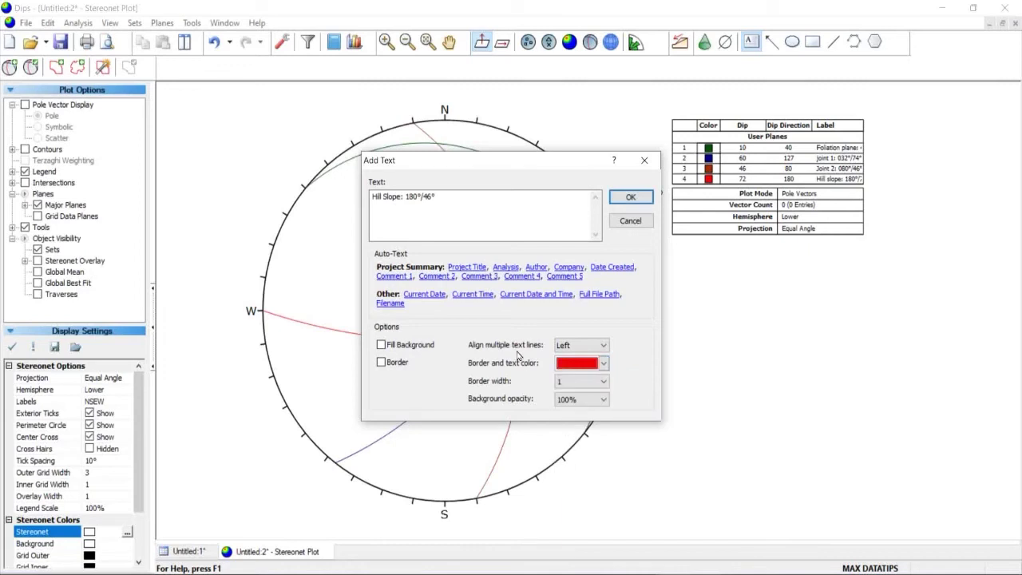
left_click(630, 196)
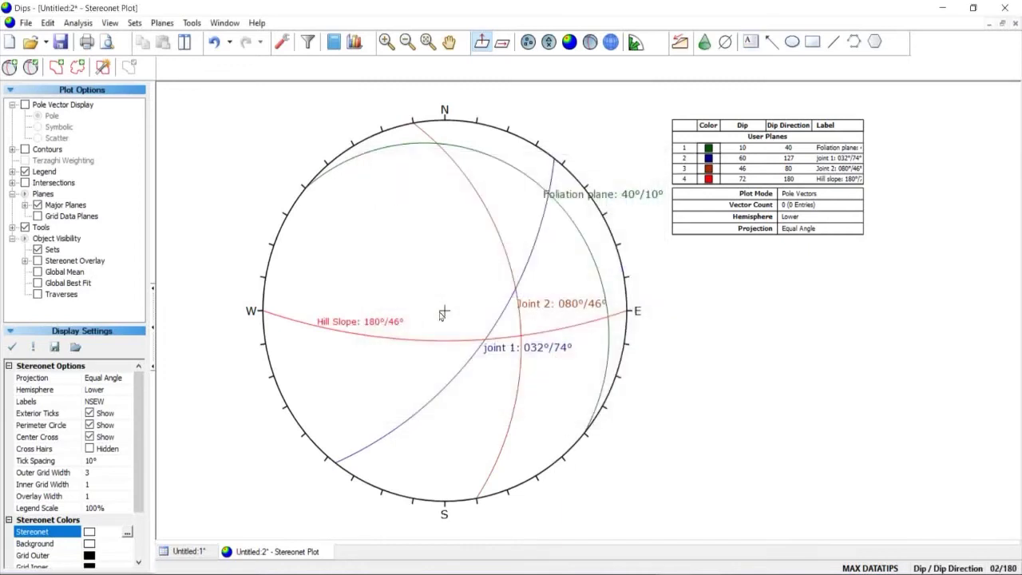
- Move the hill slope text slightly so it sits just above the red great circle
left_click(365, 319)
left_click_drag(365, 319, 357, 318)
left_click(373, 297)
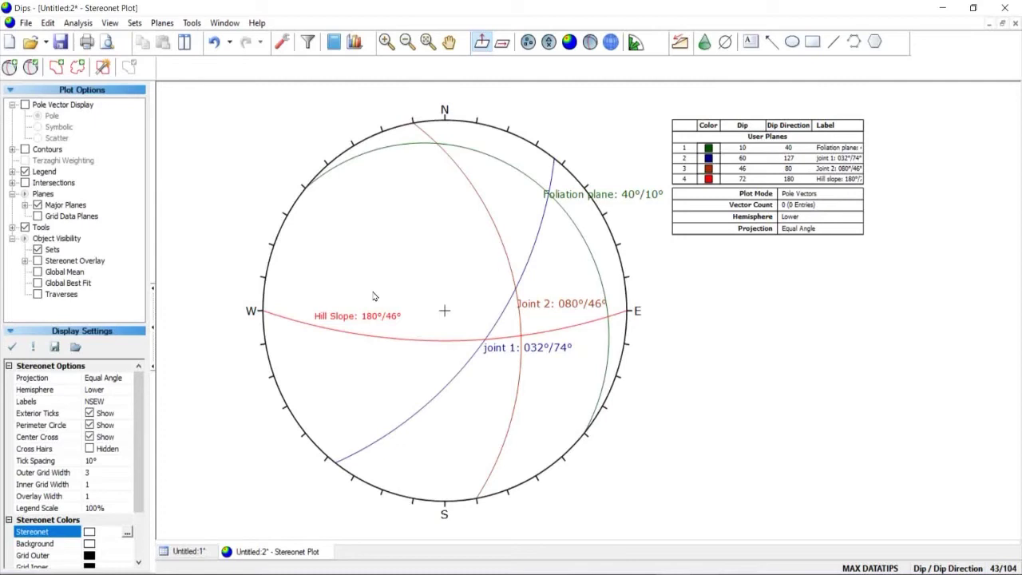
- Display the kinematic analysis for planar sliding using the Dip option, with lateral limits turned off
left_click(79, 23)
left_click(123, 230)
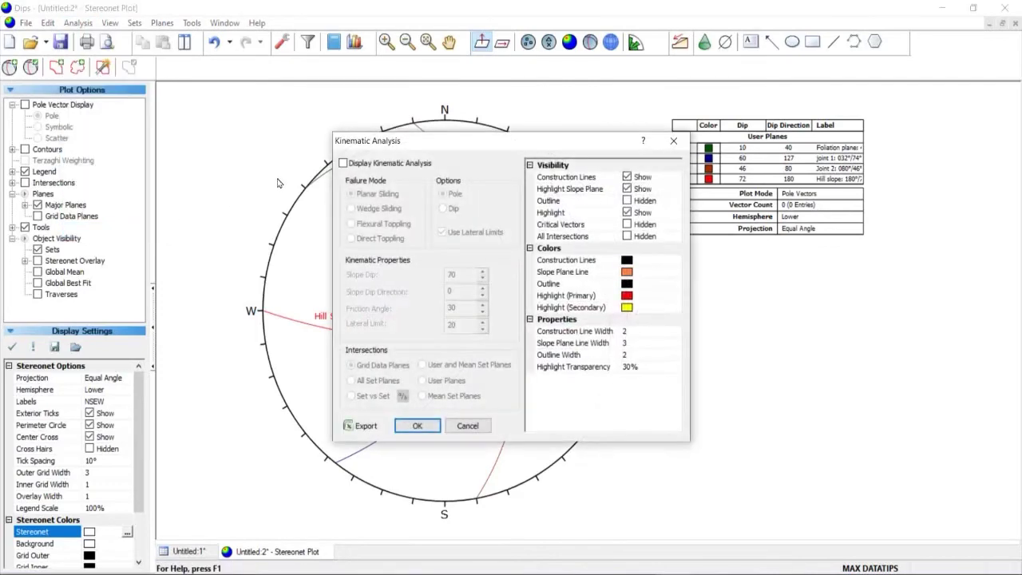
left_click_drag(485, 145, 802, 102)
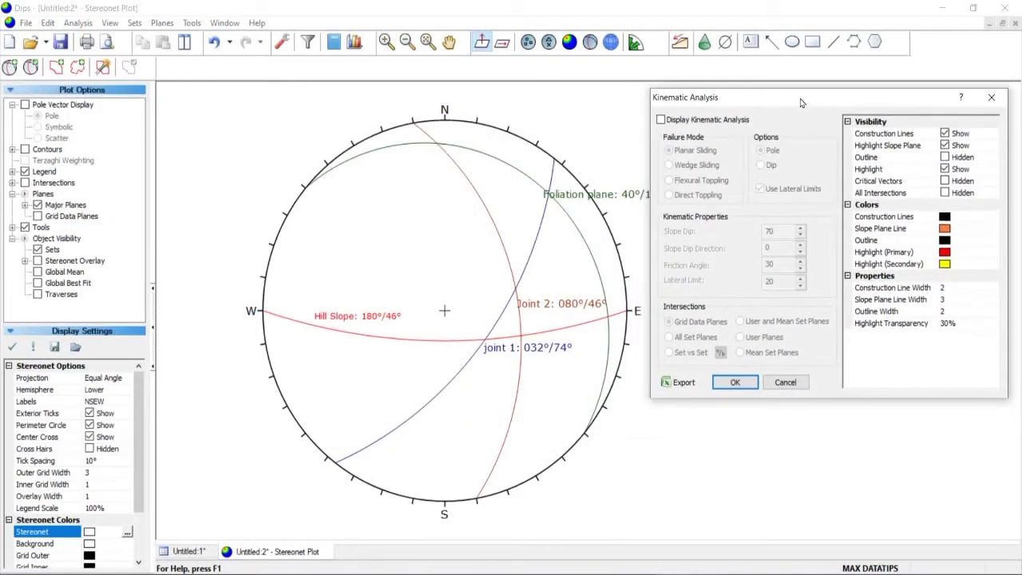
left_click(661, 119)
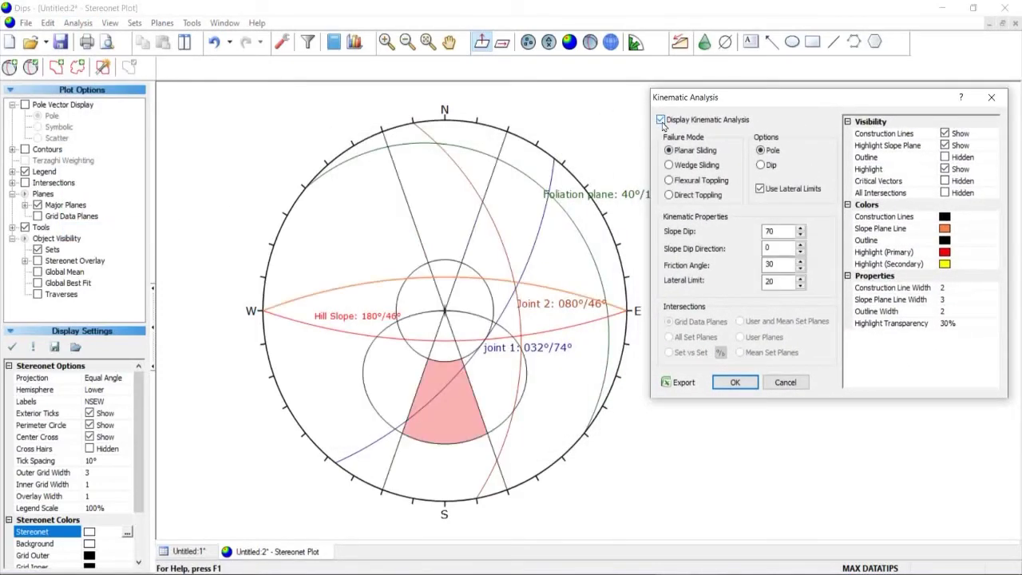
left_click(760, 164)
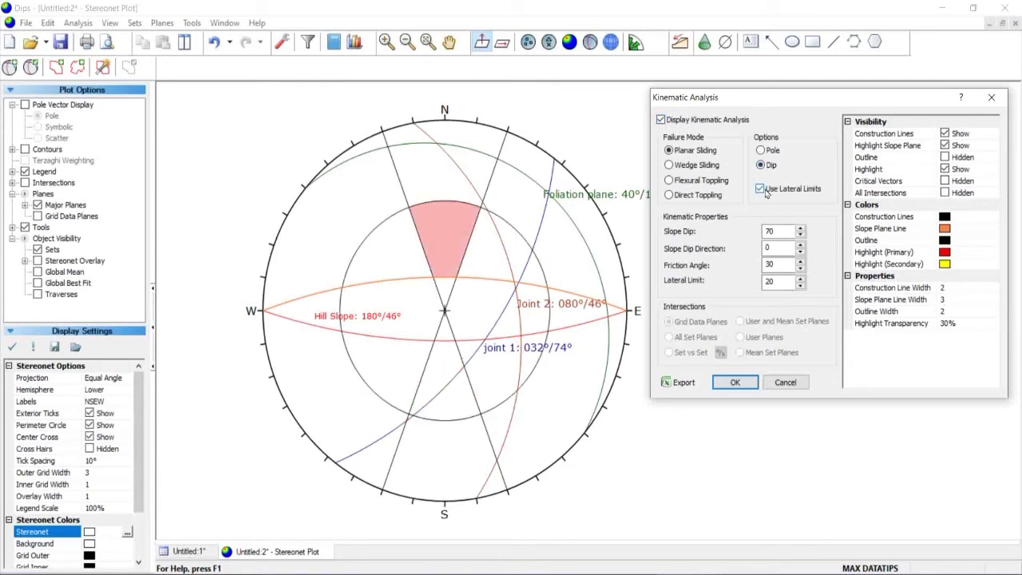
left_click(760, 188)
- Set the kinematic properties to slope dip 72, slope dip direction 180 and friction angle 44
double_click(769, 231)
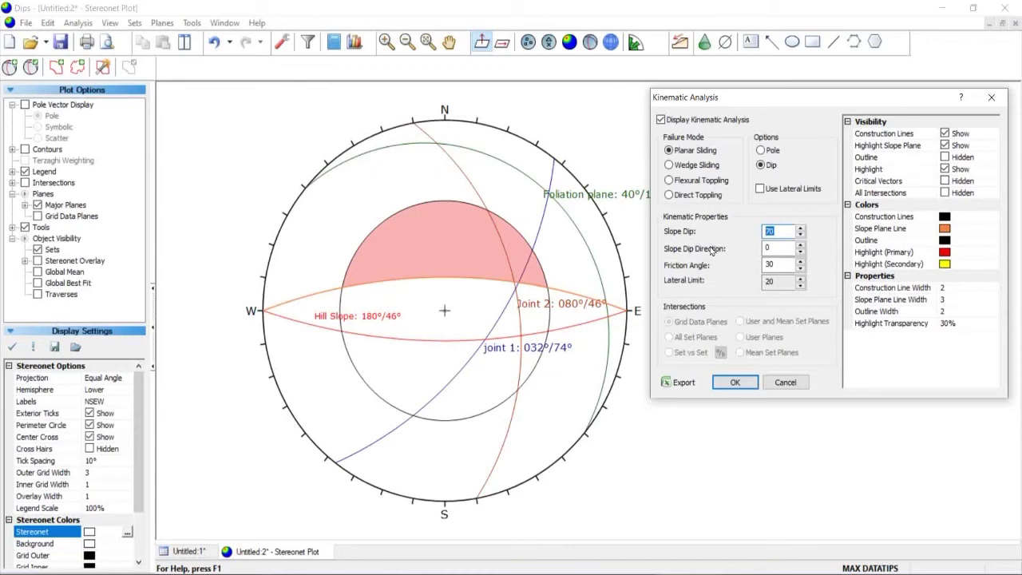
type("46")
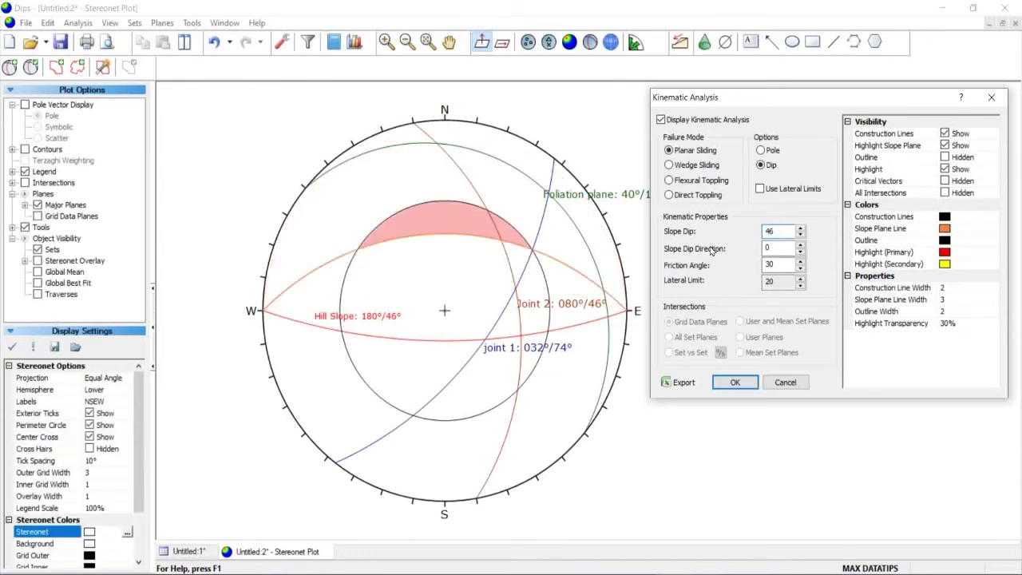
double_click(767, 248)
type("180")
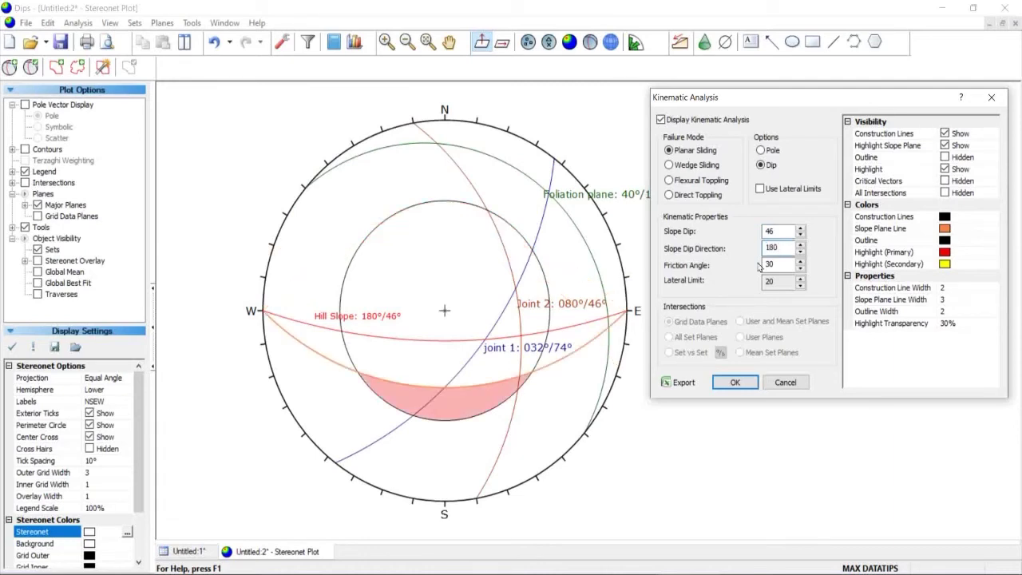
double_click(790, 268)
type("44")
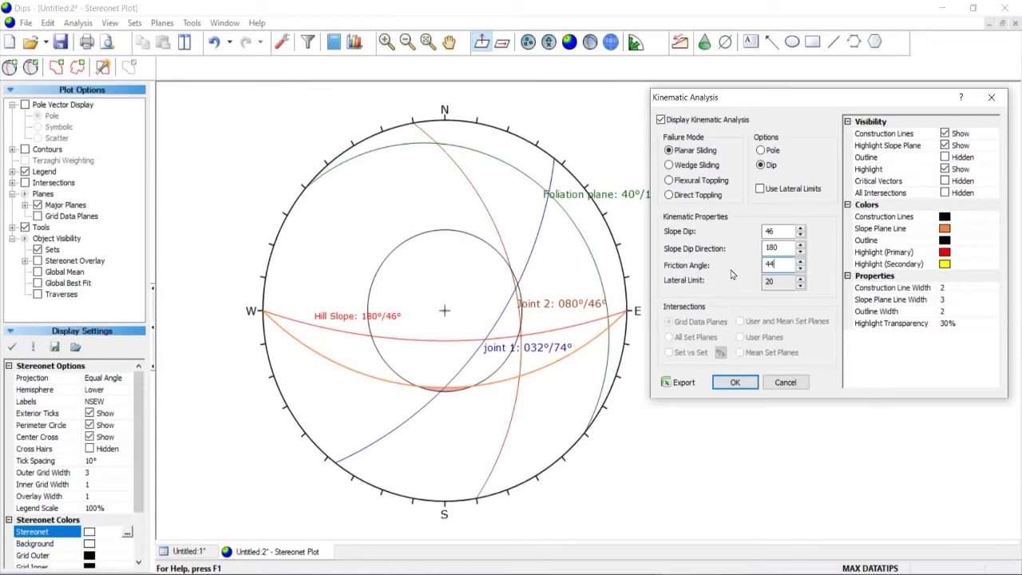
double_click(769, 231)
type("72")
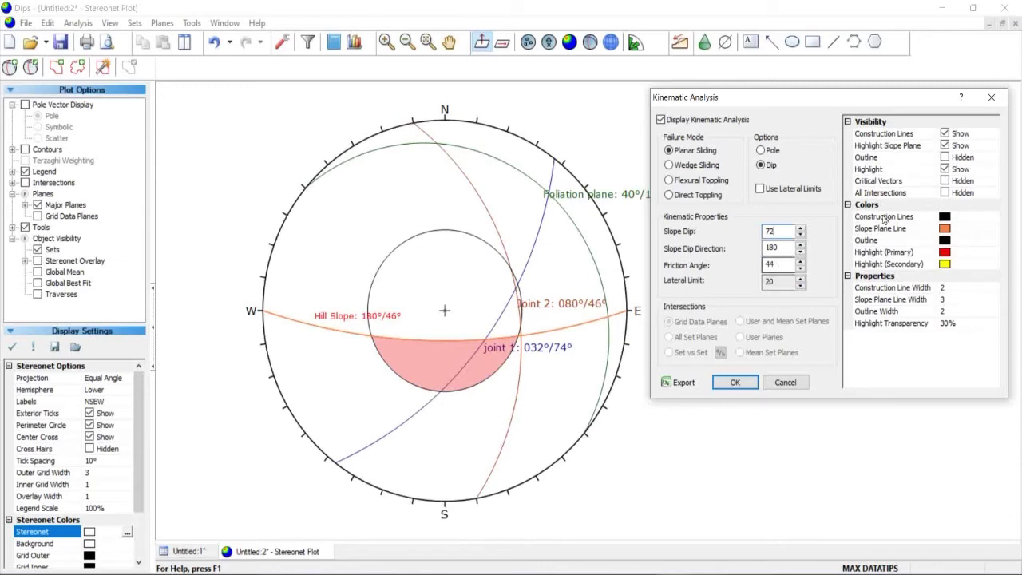
- Preview the wedge sliding, flexural toppling and direct toppling failure modes, and return to planar sliding
left_click(669, 165)
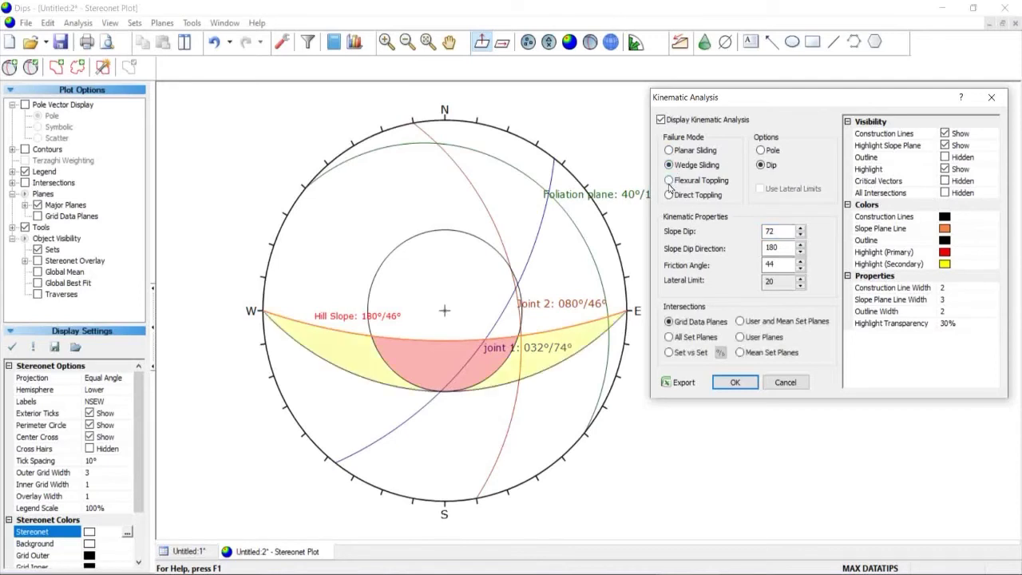
left_click(669, 180)
left_click(669, 195)
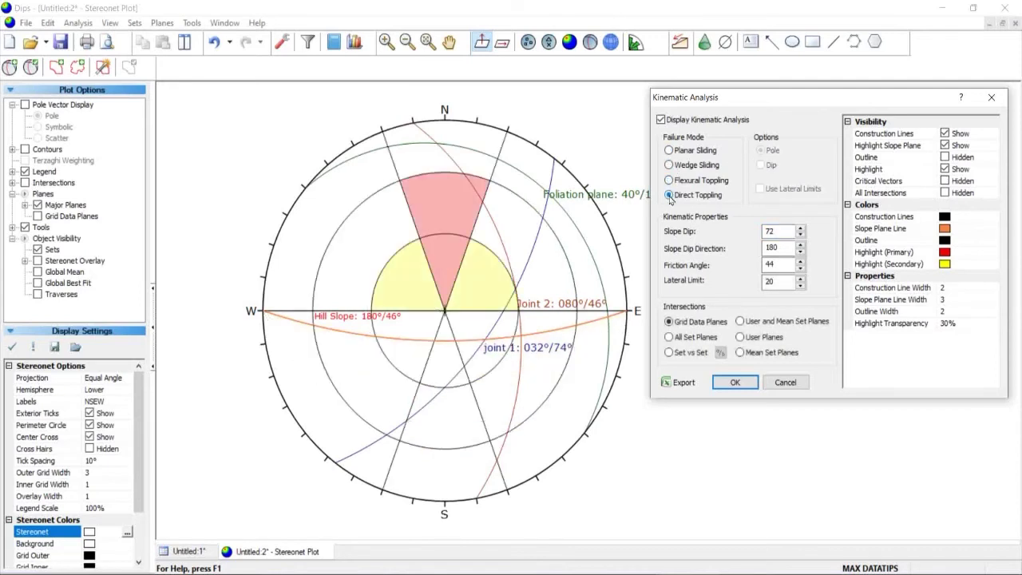
left_click(669, 181)
left_click(669, 164)
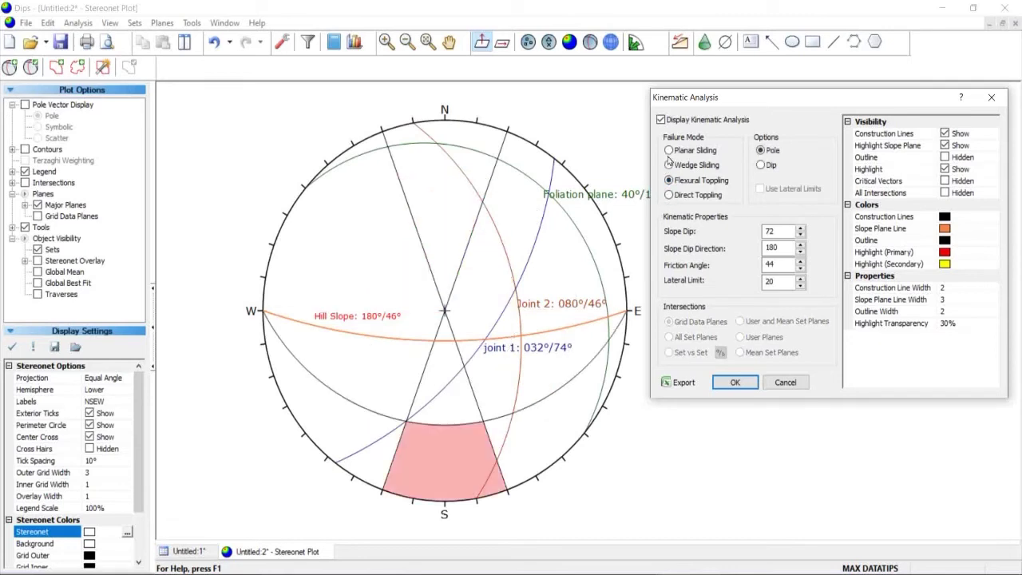
left_click(669, 150)
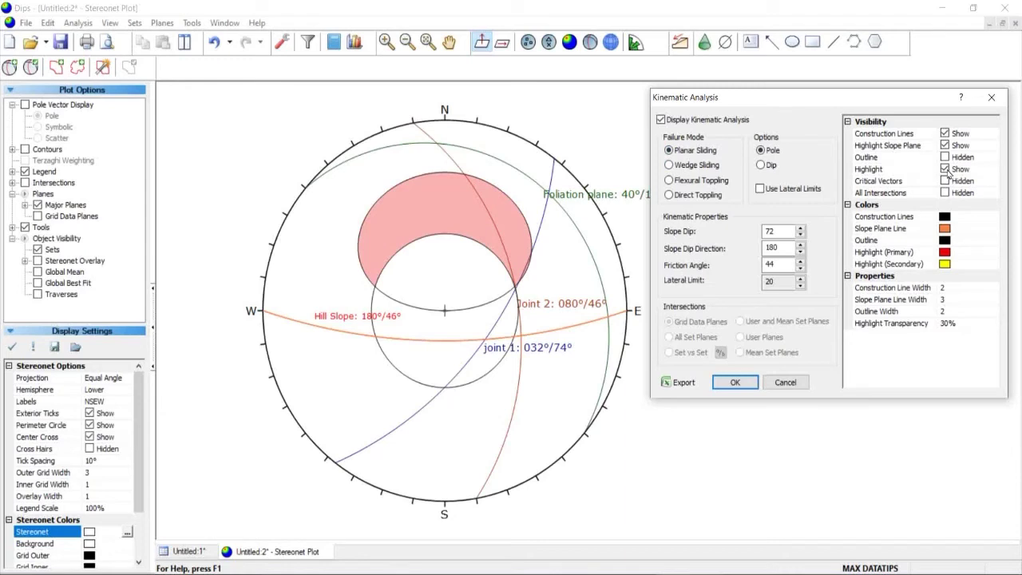
- Preview the kinematic plot by turning the highlight, construction lines and slope plane highlight off and back on
left_click(946, 170)
left_click(946, 170)
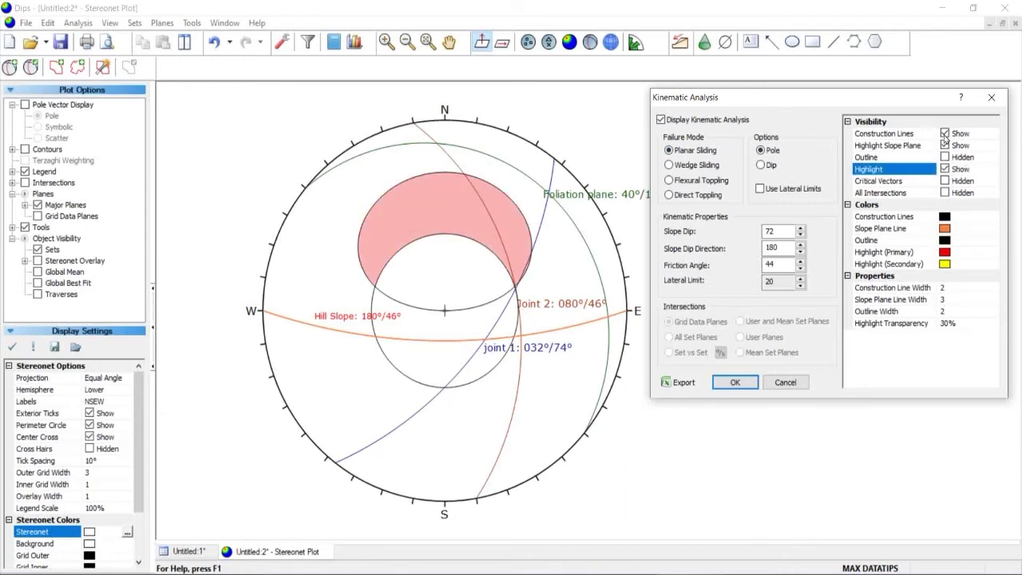
left_click(944, 134)
left_click(944, 134)
left_click(945, 145)
left_click(945, 146)
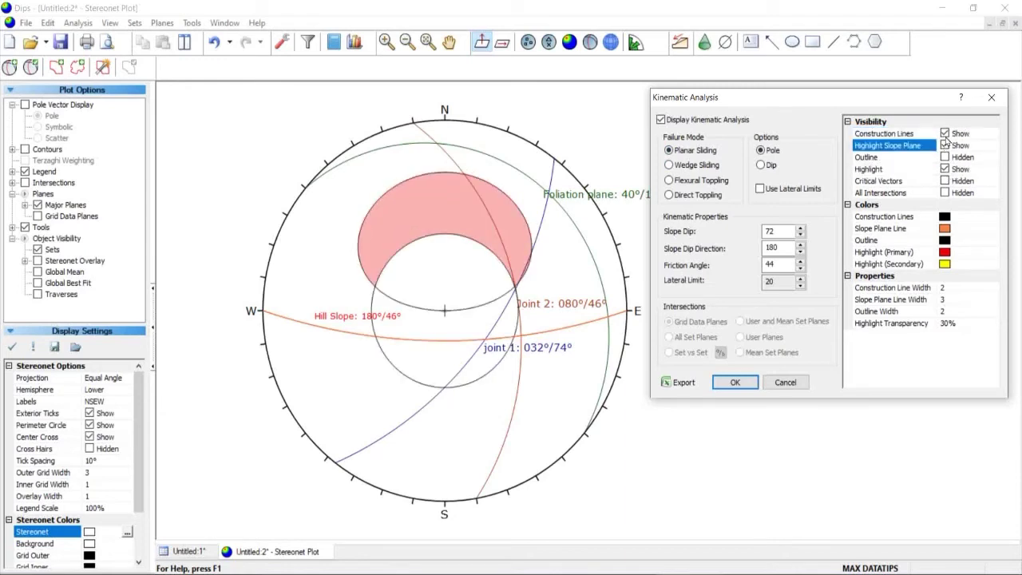
left_click(944, 134)
left_click(944, 133)
- Hide the critical zone highlight, choose the Dip option for planar sliding and apply the kinematic analysis to the stereonet
left_click(945, 169)
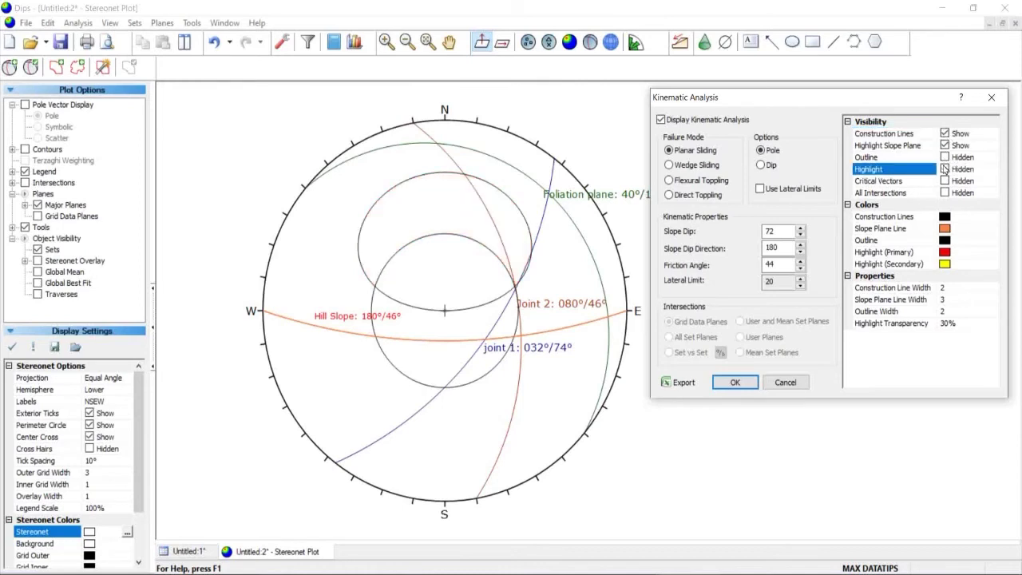
left_click(761, 165)
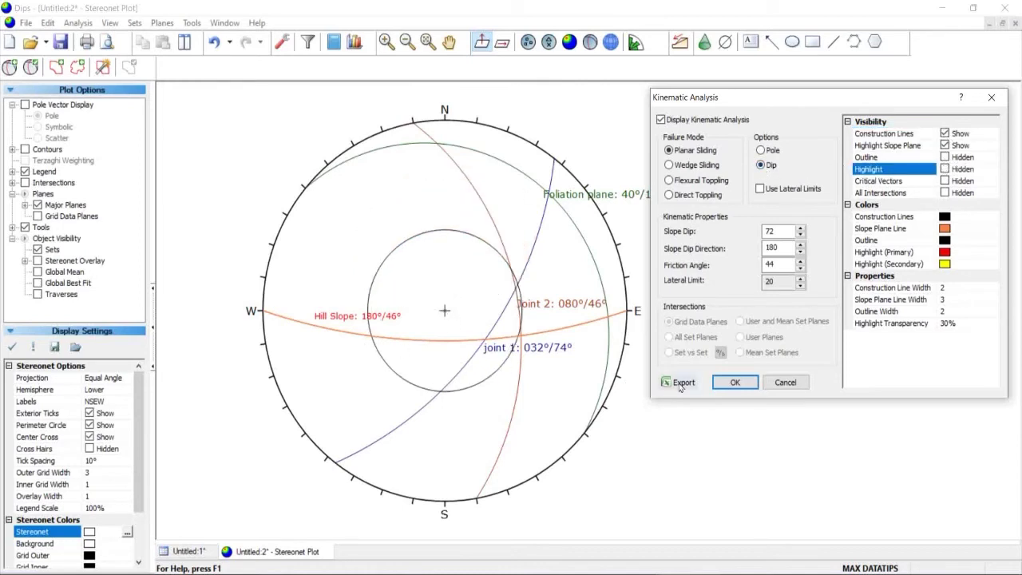
left_click(731, 383)
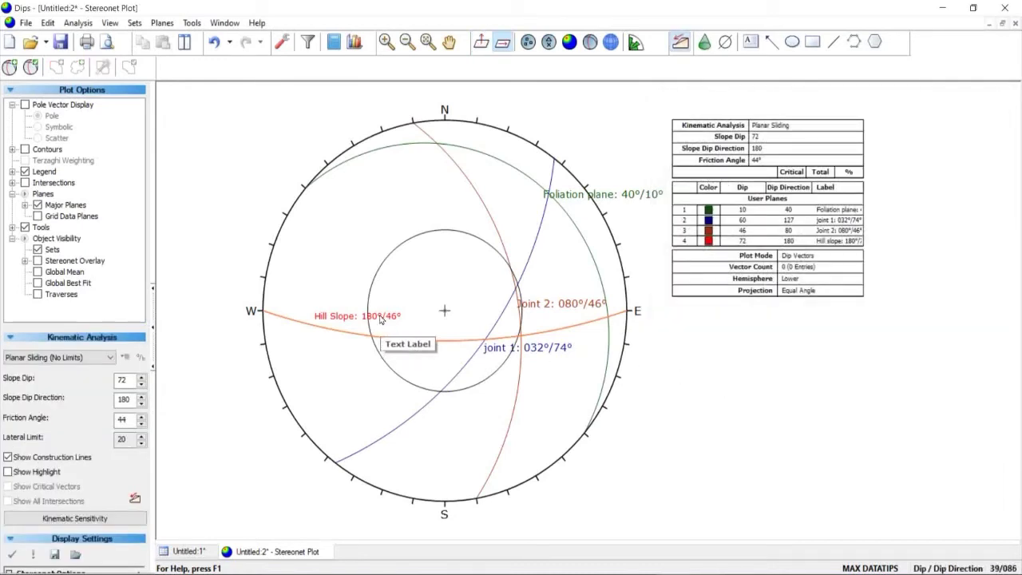
- Check the hill slope plane's data, correct its text to "Hill Slope: 180°/72°" and shift the text slightly towards the W mark
left_click(368, 339)
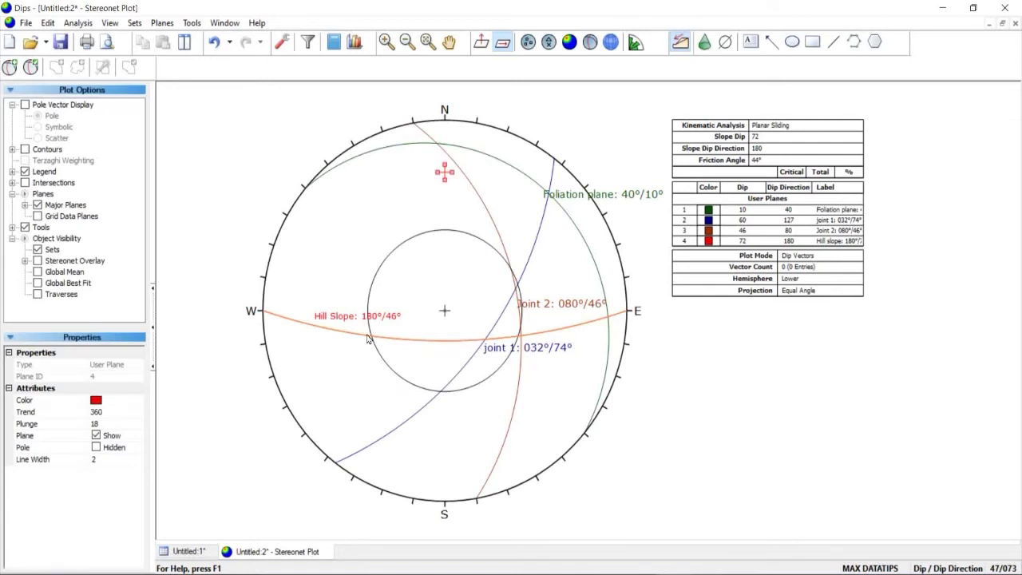
left_click(354, 351)
mouse_move(354, 337)
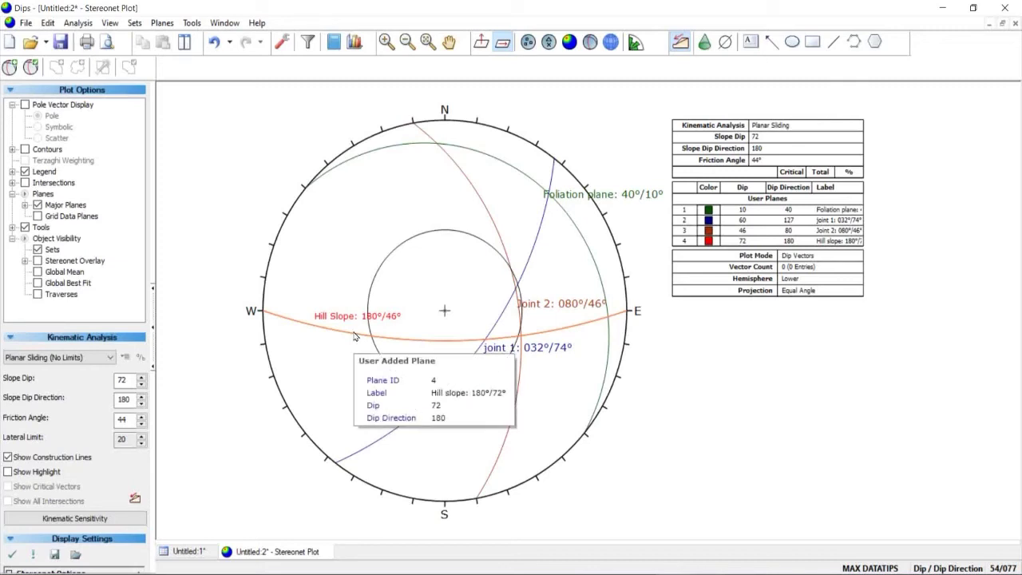
left_click(355, 316)
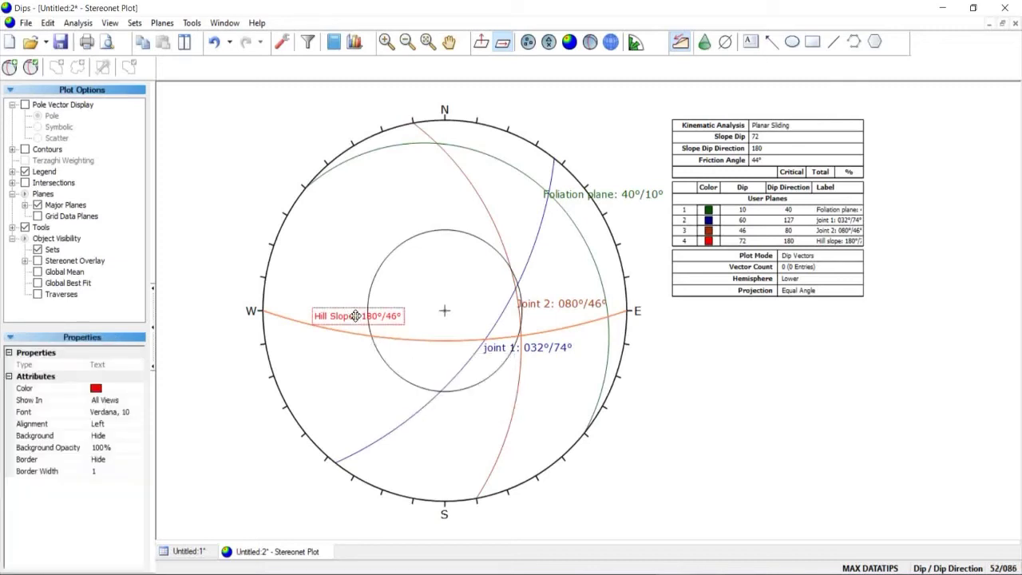
double_click(355, 316)
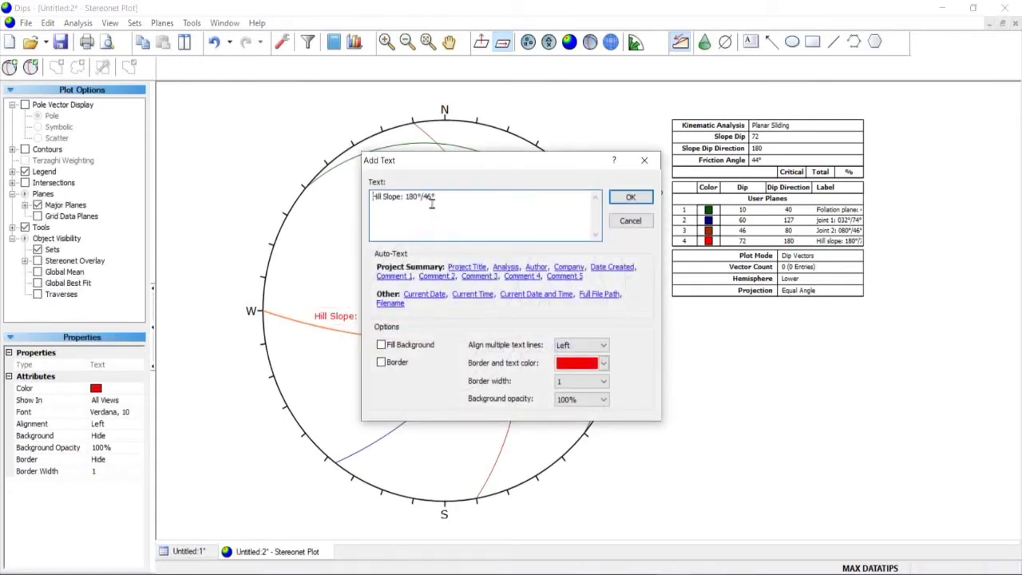
key("BackSpace")
key("BackSpace")
type("72")
left_click(631, 197)
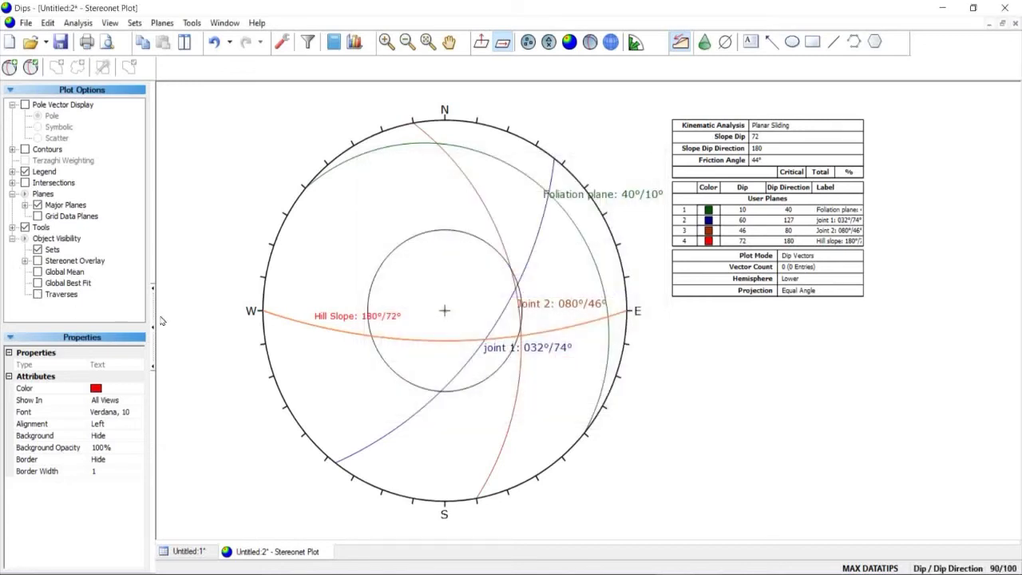
left_click_drag(332, 317, 299, 308)
left_click(304, 375)
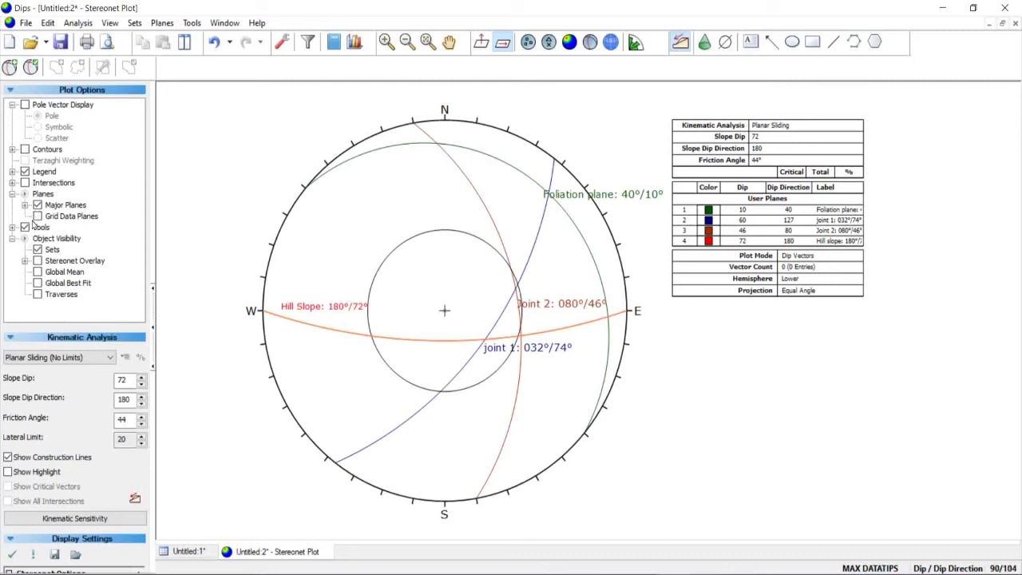
- Hide the legend and add the text "Location 1 KA" above the stereonet's N mark
left_click(25, 172)
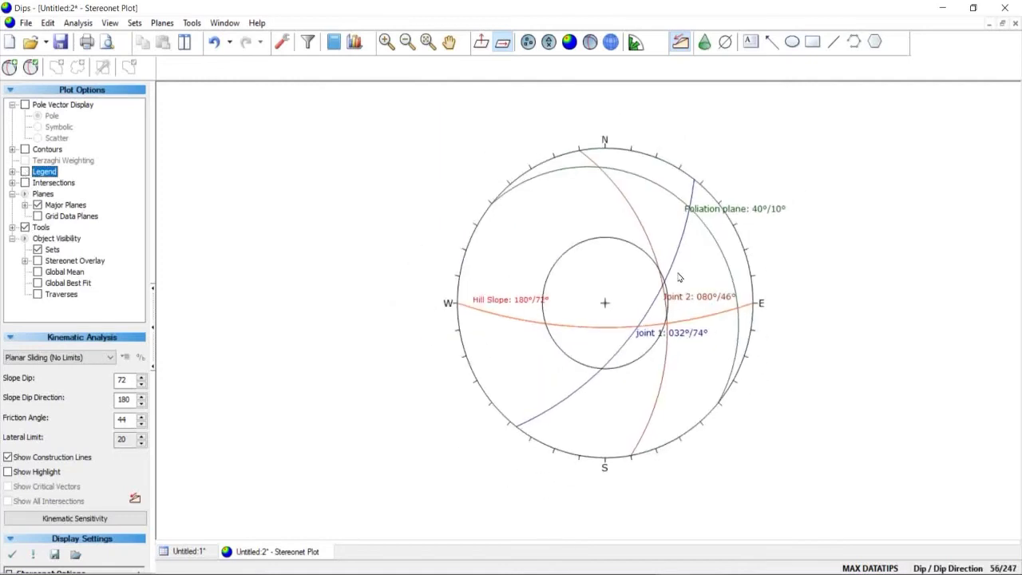
scroll(676, 128, "up", 1)
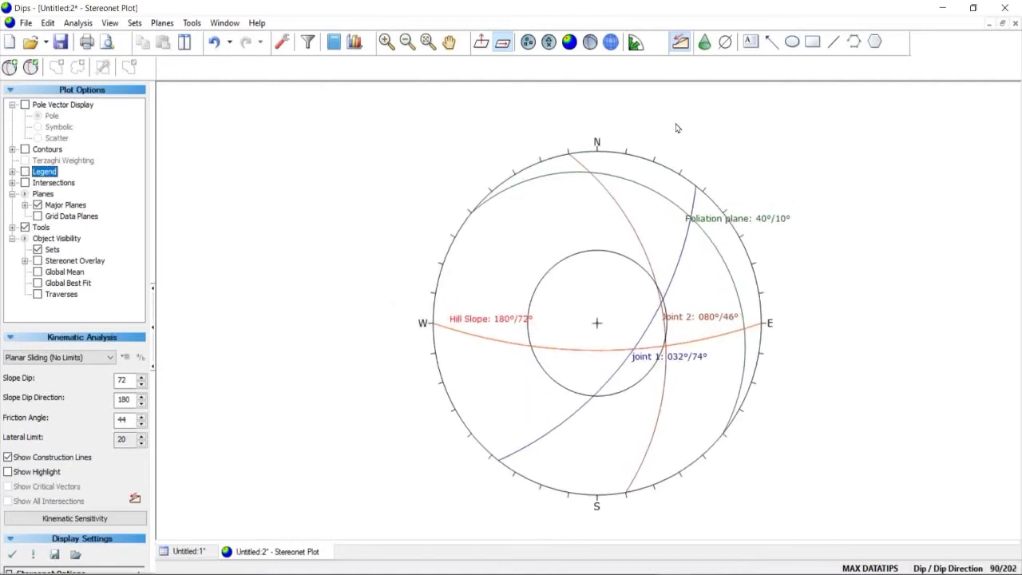
left_click(751, 43)
left_click(572, 116)
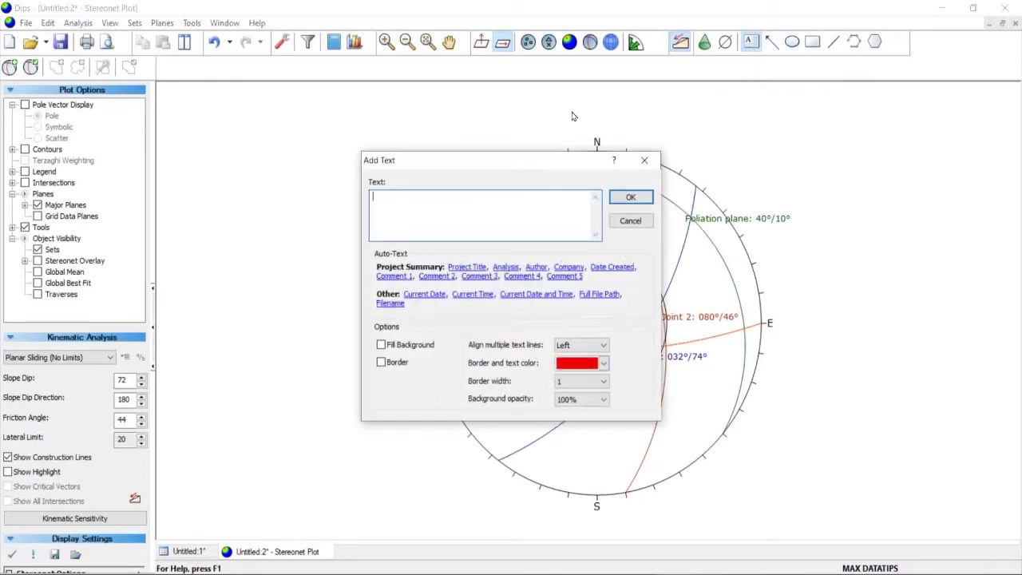
type("Location 1 KA")
left_click(630, 196)
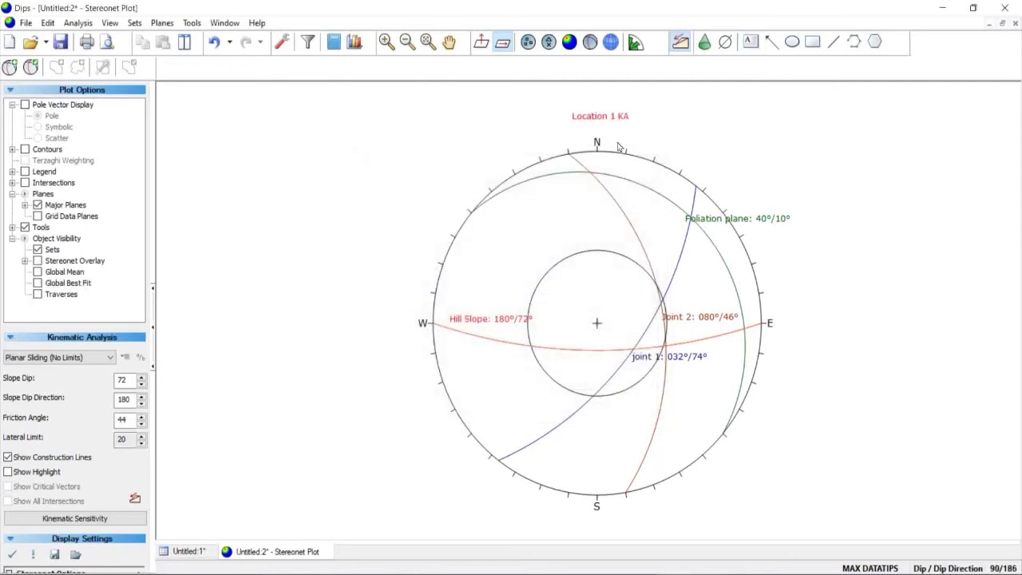
- Change the color of the "Location 1 KA" text to black
left_click(610, 118)
double_click(611, 118)
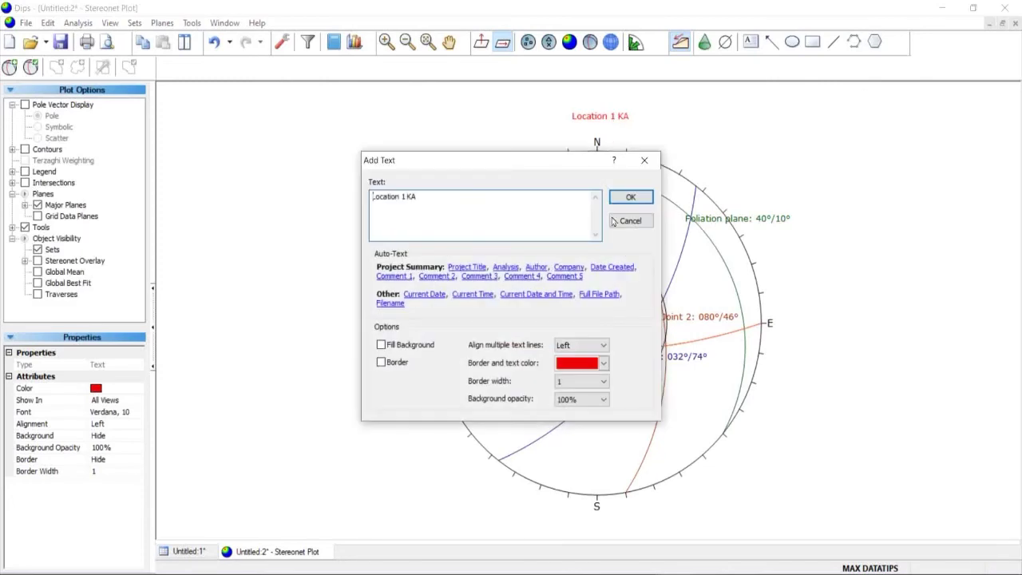
left_click(603, 363)
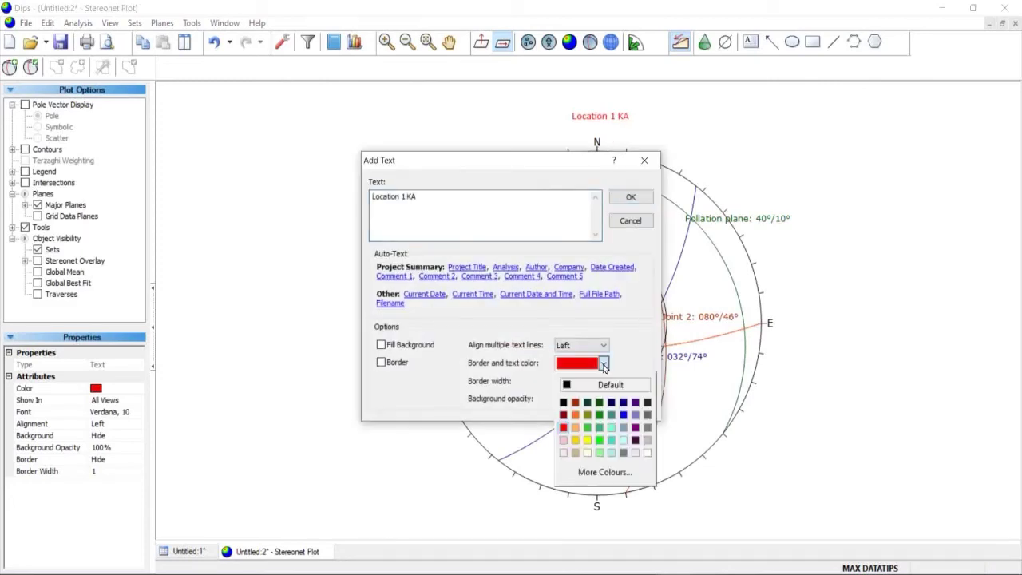
left_click(568, 404)
left_click(630, 197)
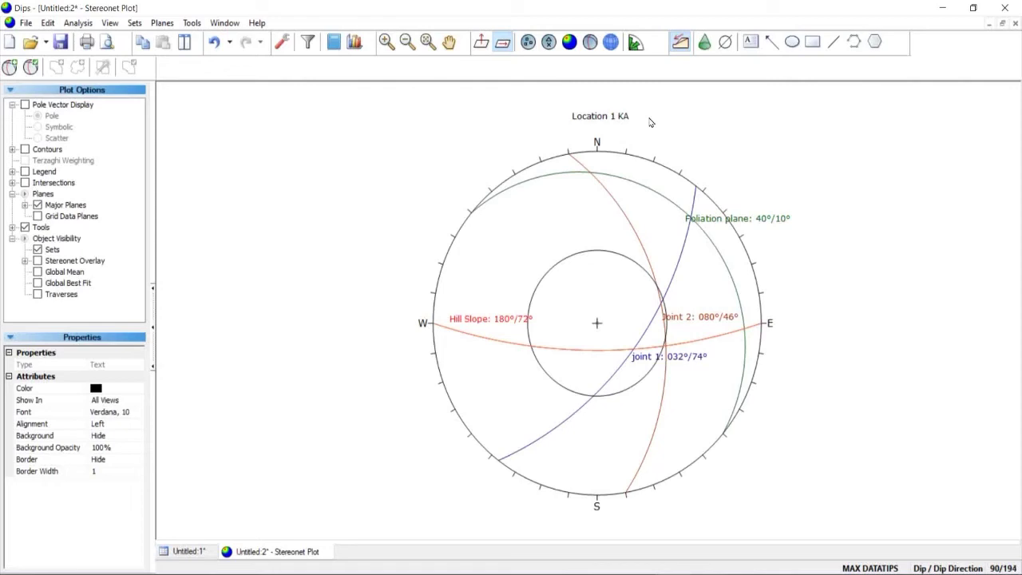
left_click(27, 22)
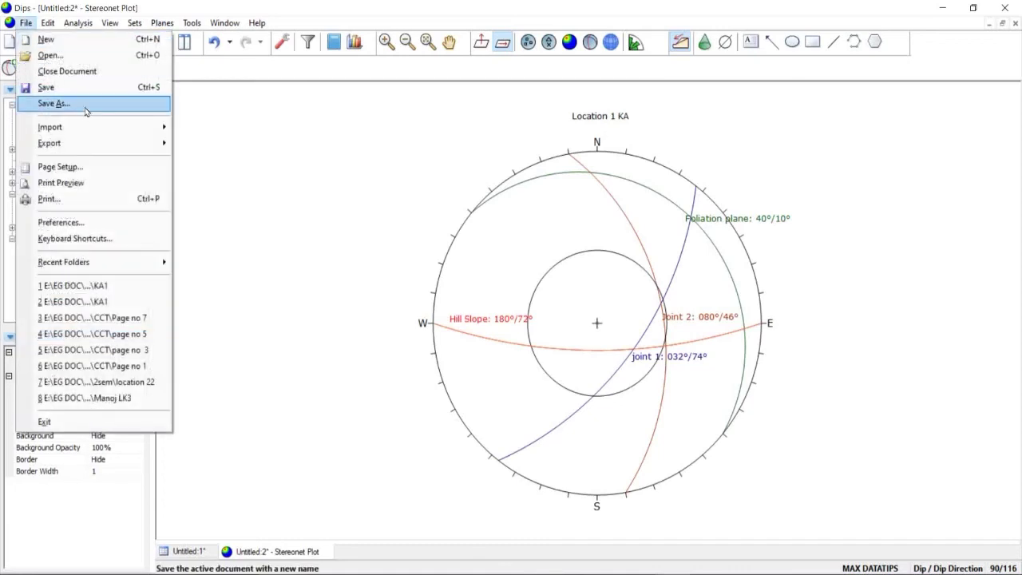
left_click(89, 109)
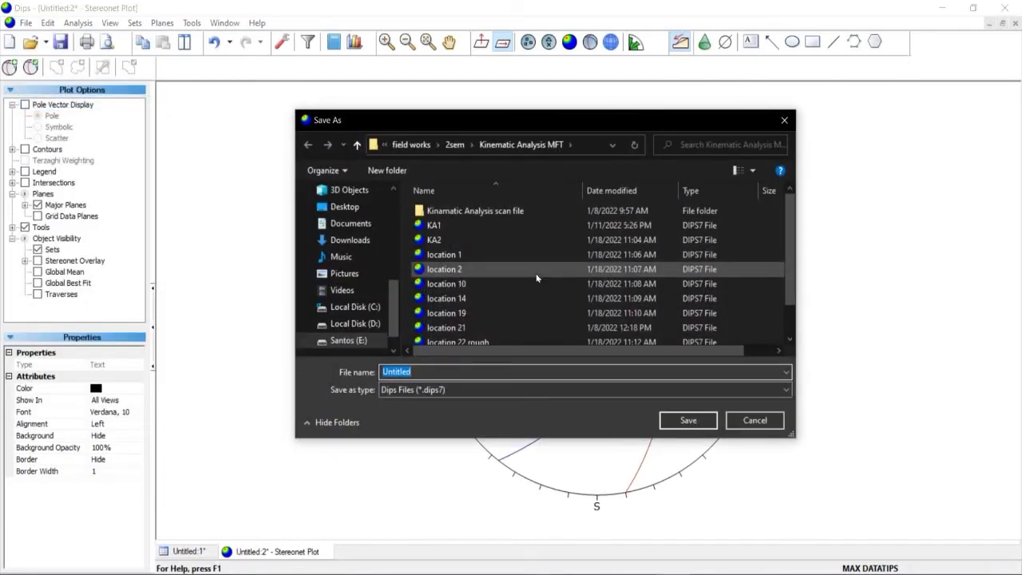
scroll(536, 277, "down", 1)
left_click(653, 389)
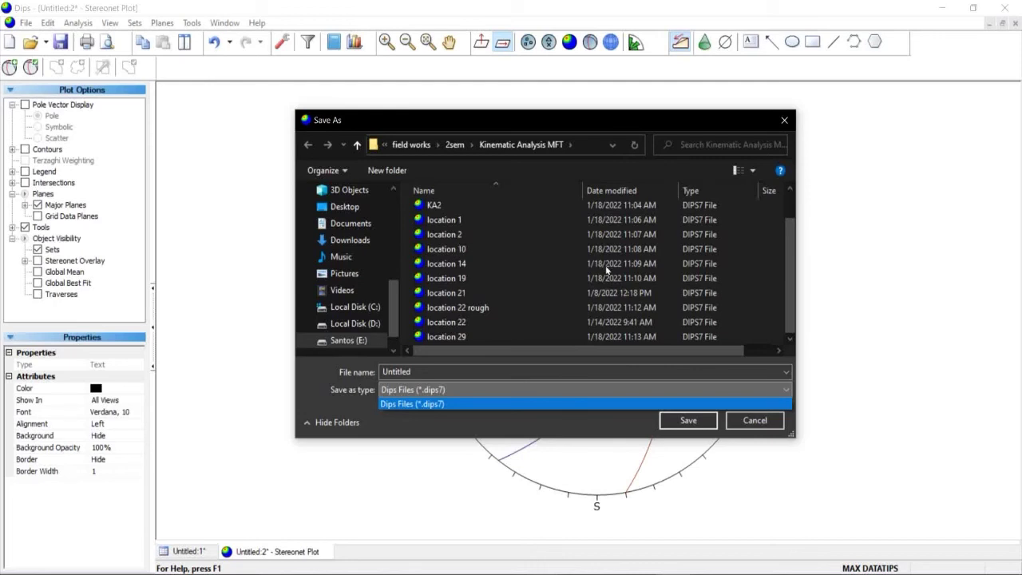
left_click(745, 425)
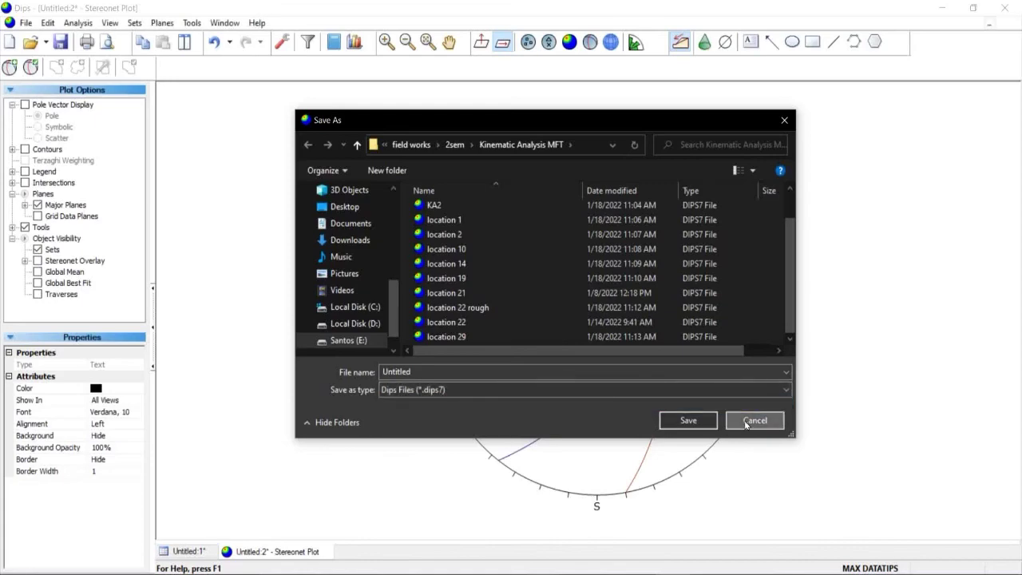
left_click(749, 423)
- Export the stereonet plot as a JPEG image file with an enlargement factor of 6
left_click(25, 22)
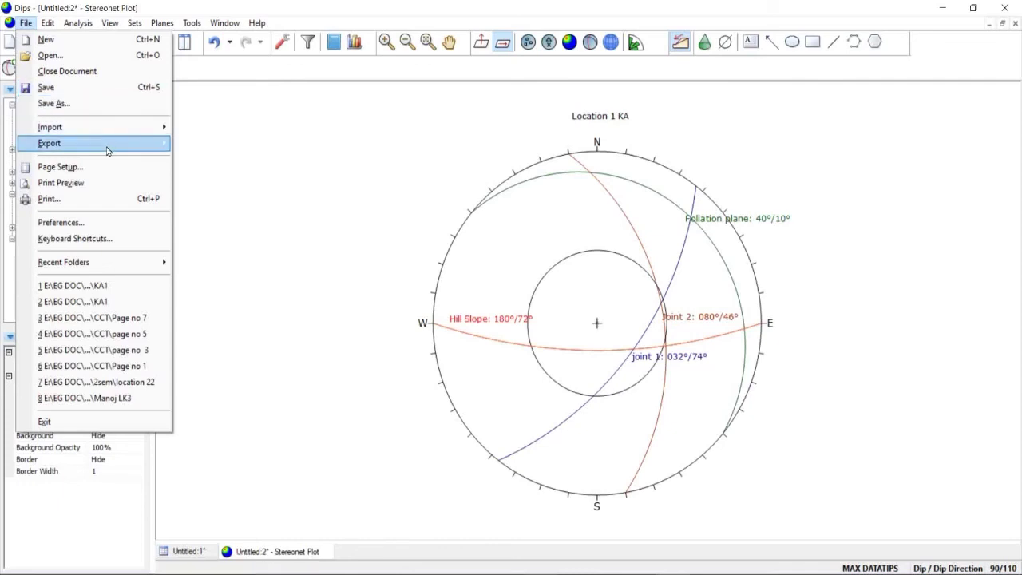
mouse_move(118, 143)
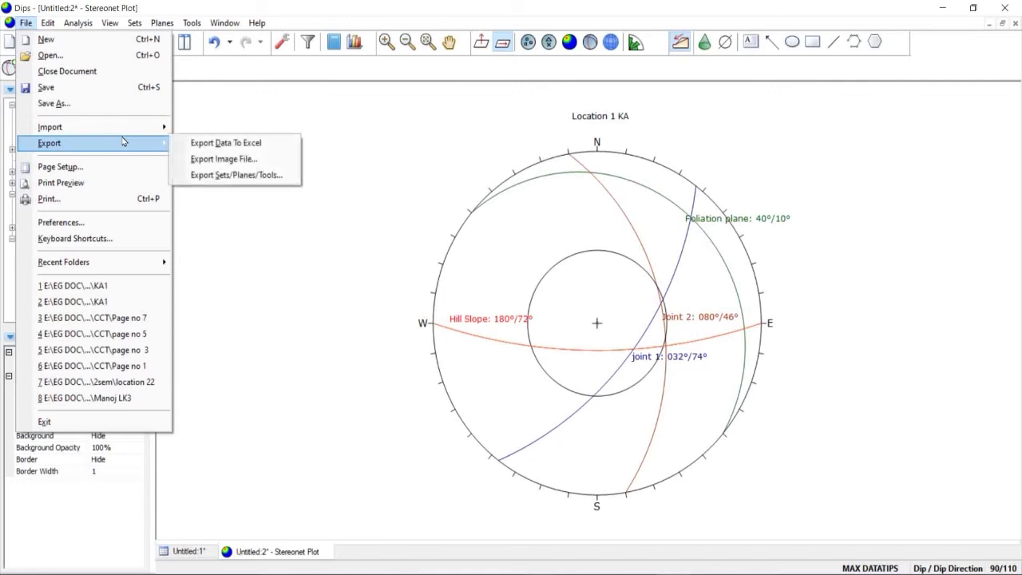
left_click(200, 159)
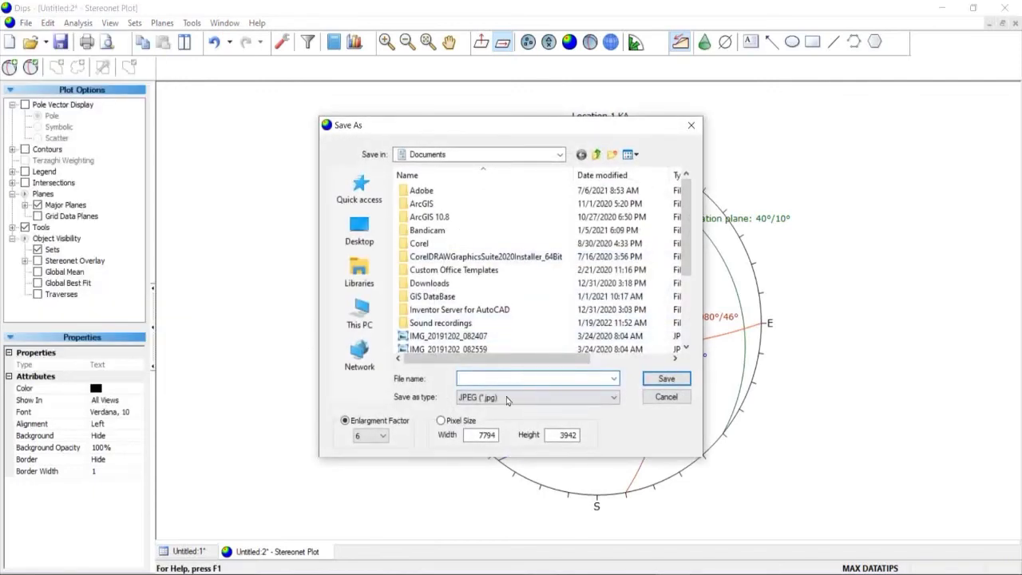
left_click(508, 398)
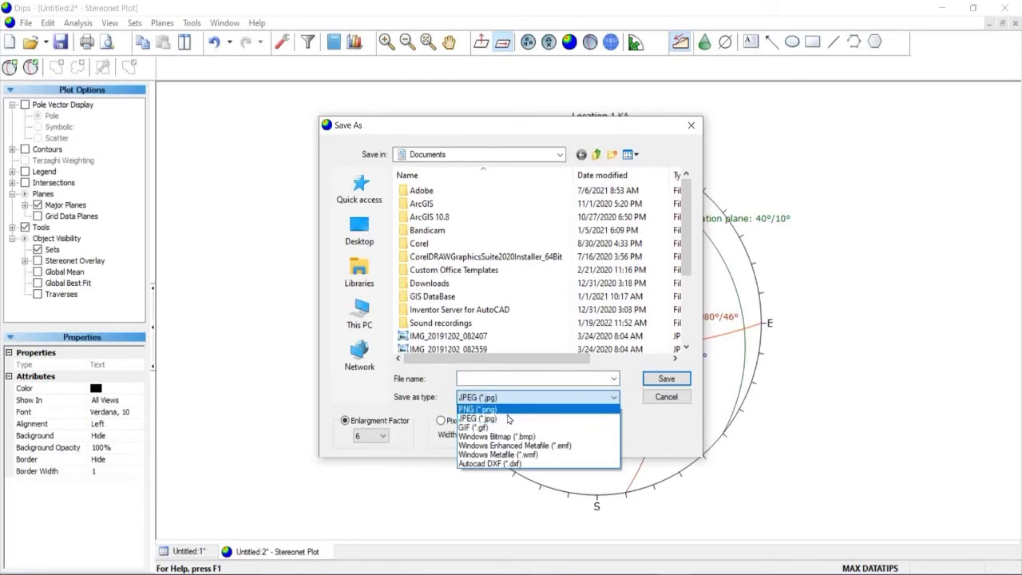
left_click(508, 420)
left_click(526, 379)
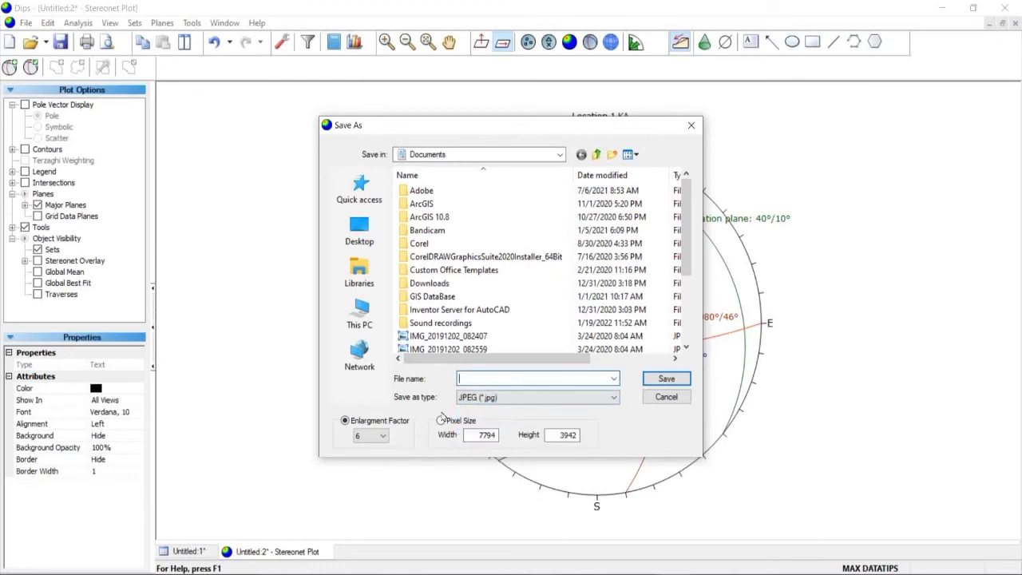
left_click(387, 437)
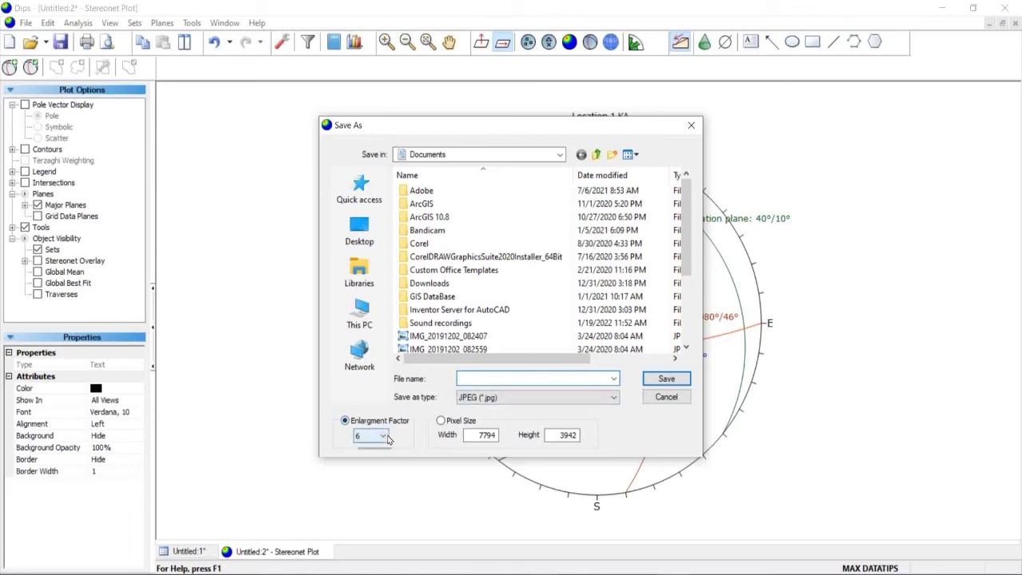
left_click(387, 439)
left_click(668, 379)
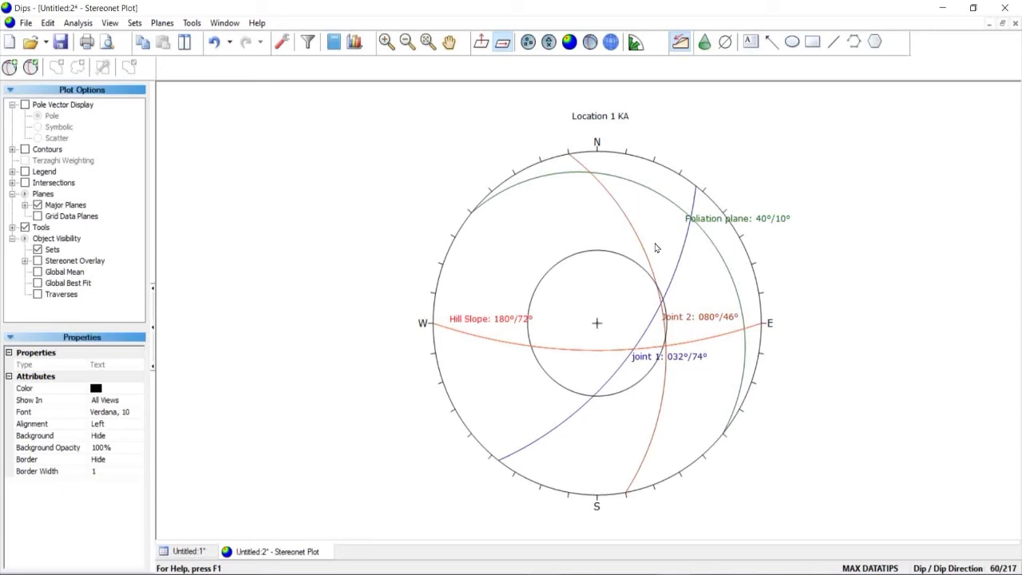
- Close the stereonet plot and its untitled data sheet without saving, and create a new blank document
left_click(1016, 24)
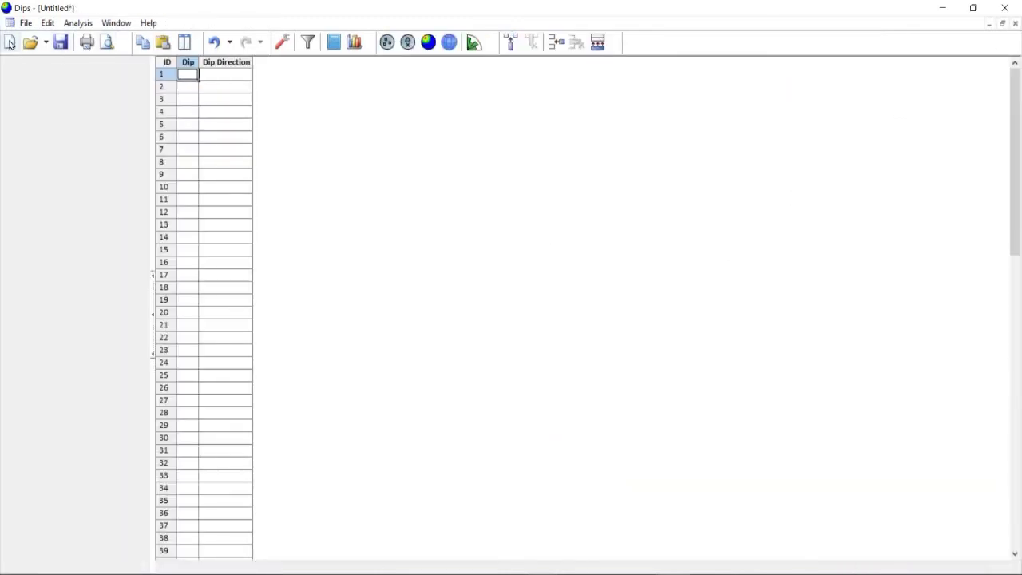
left_click(1016, 23)
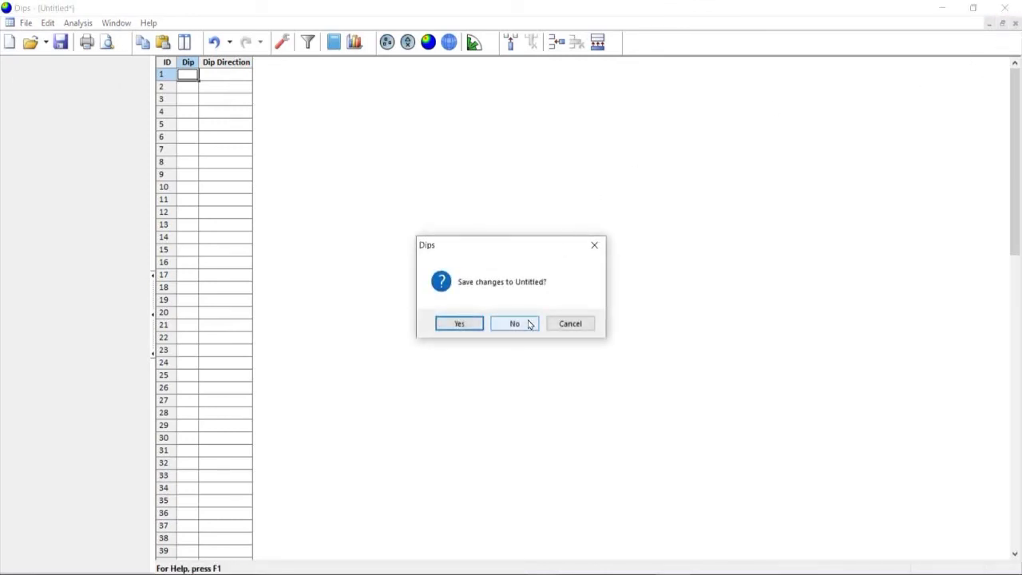
left_click(515, 323)
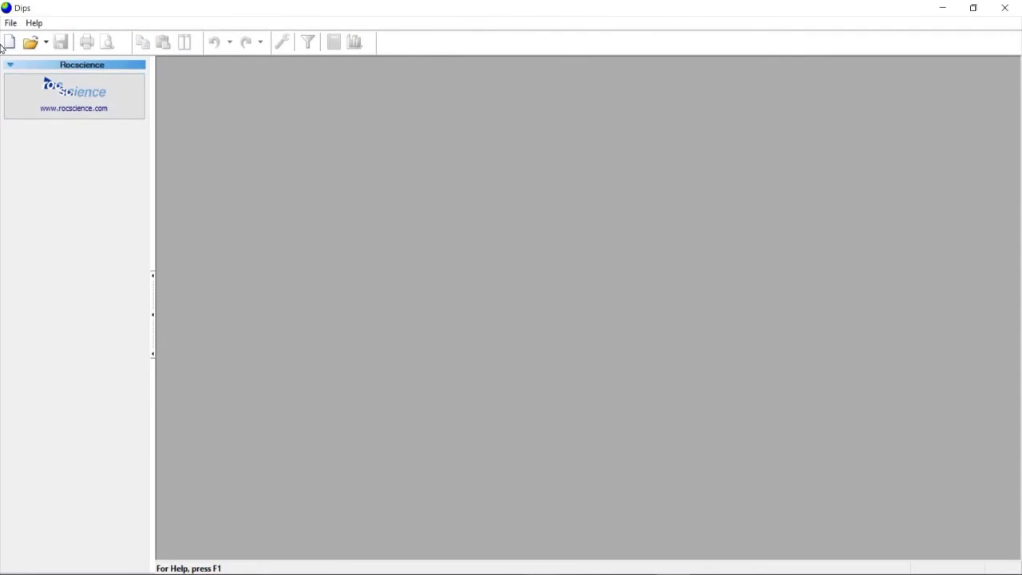
left_click(9, 42)
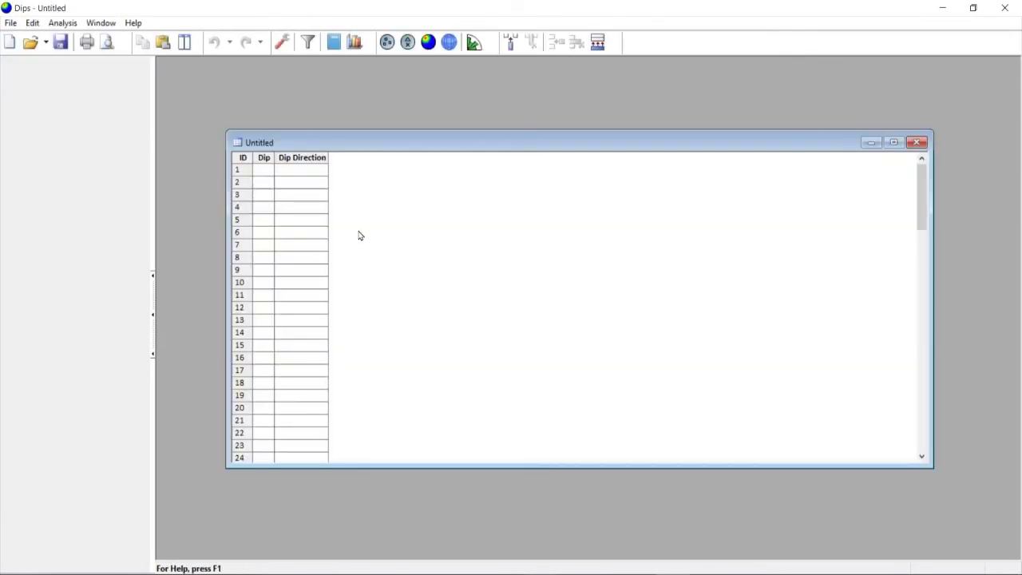